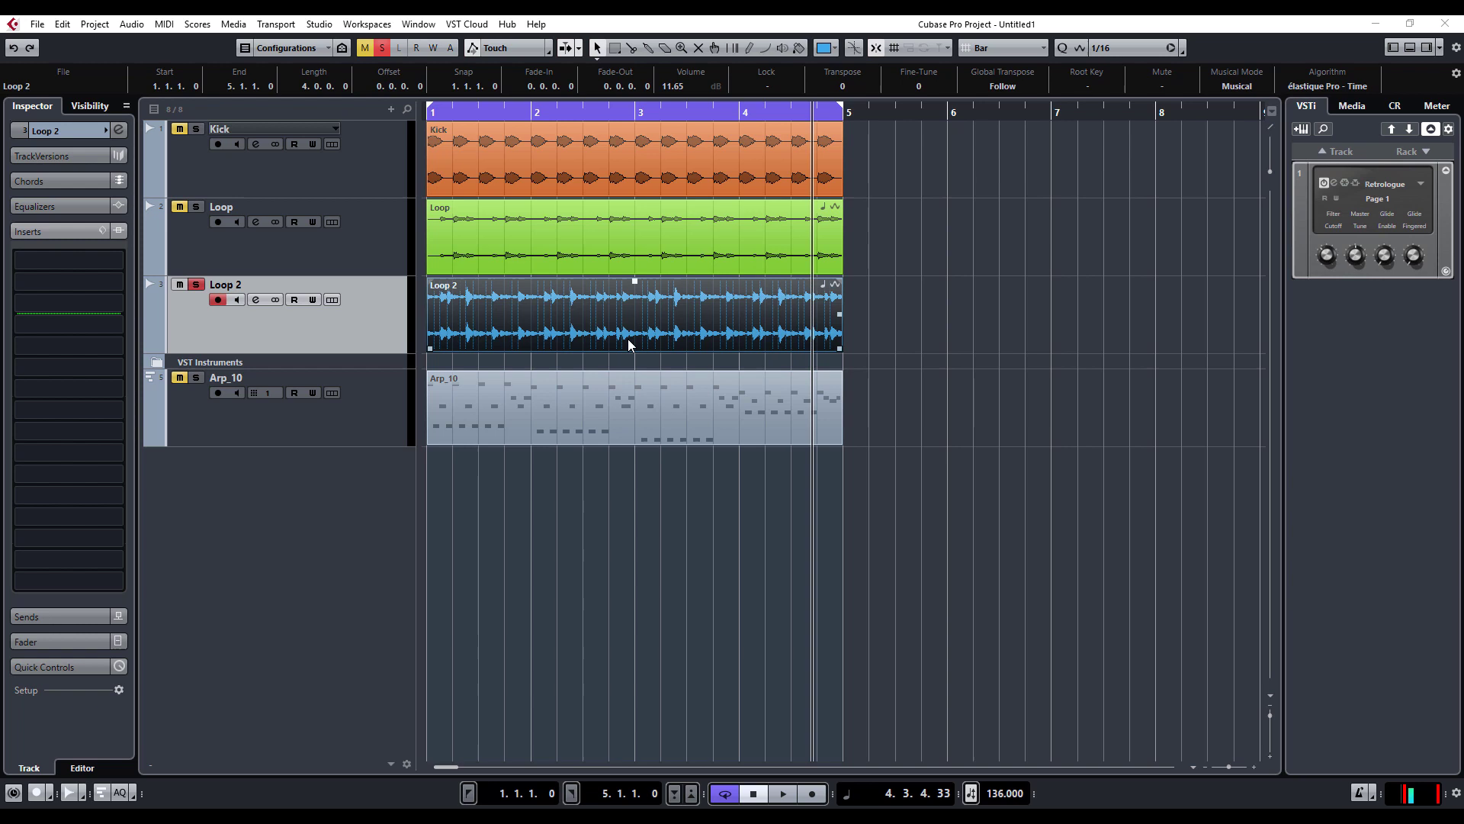
# Step: Select the Loop 2 audio event in the arrangement
pyautogui.click(632, 256)
pyautogui.click(638, 177)
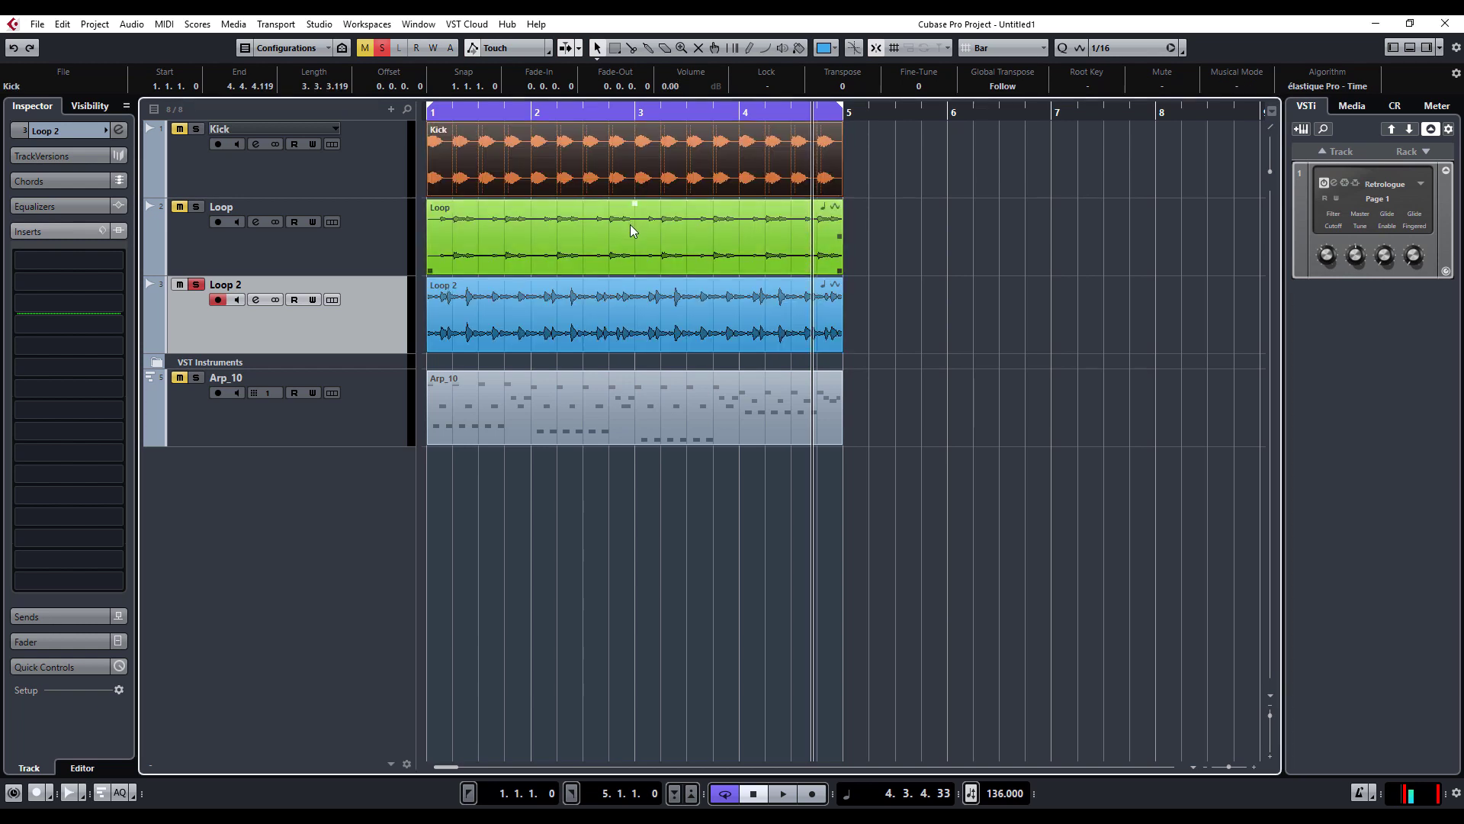
pyautogui.click(630, 224)
pyautogui.click(619, 296)
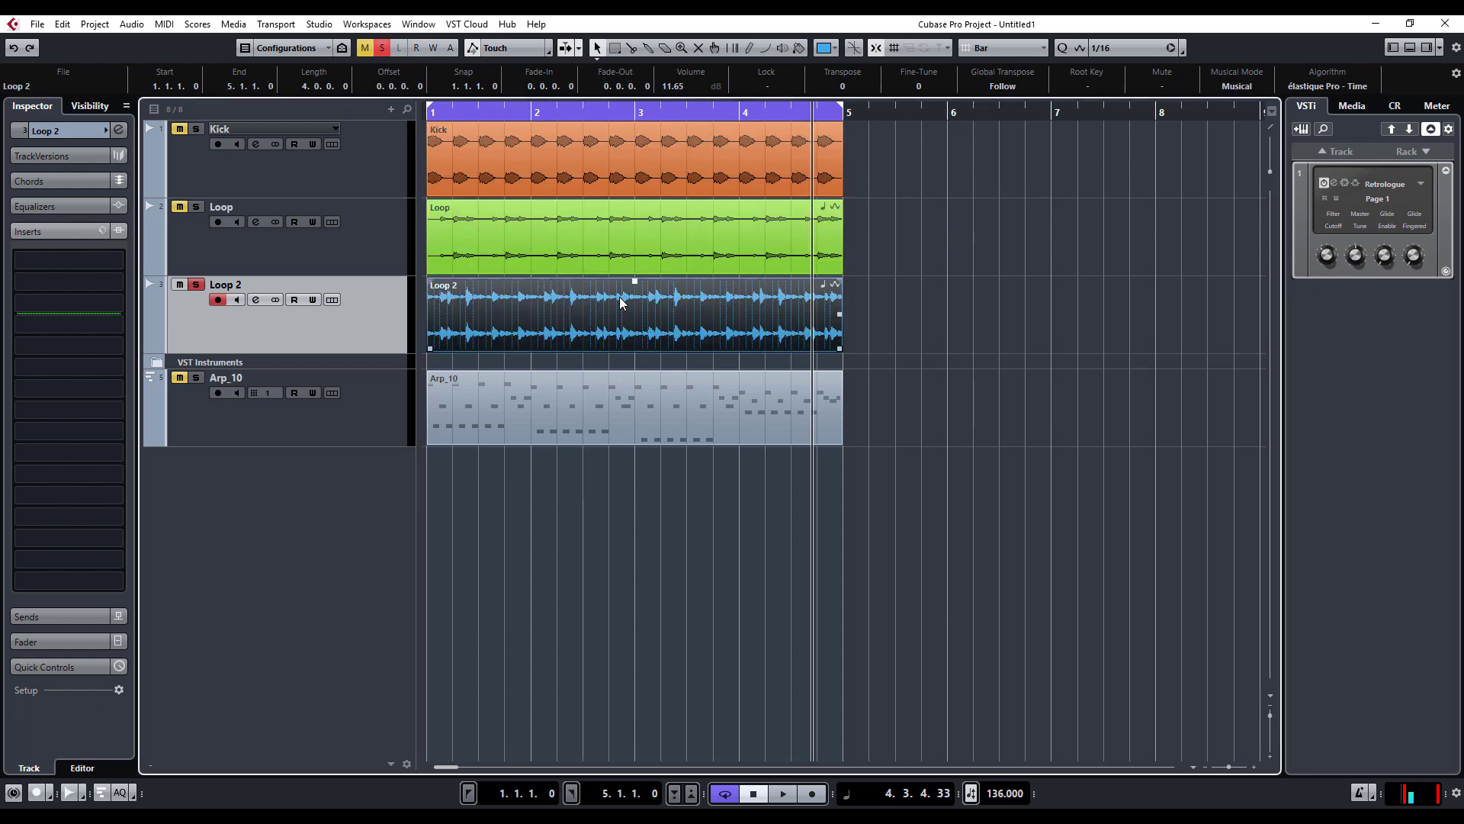
# Step: Open Direct Offline Processing for Loop 2 from the Audio menu and move its window down slightly
pyautogui.press('F7')
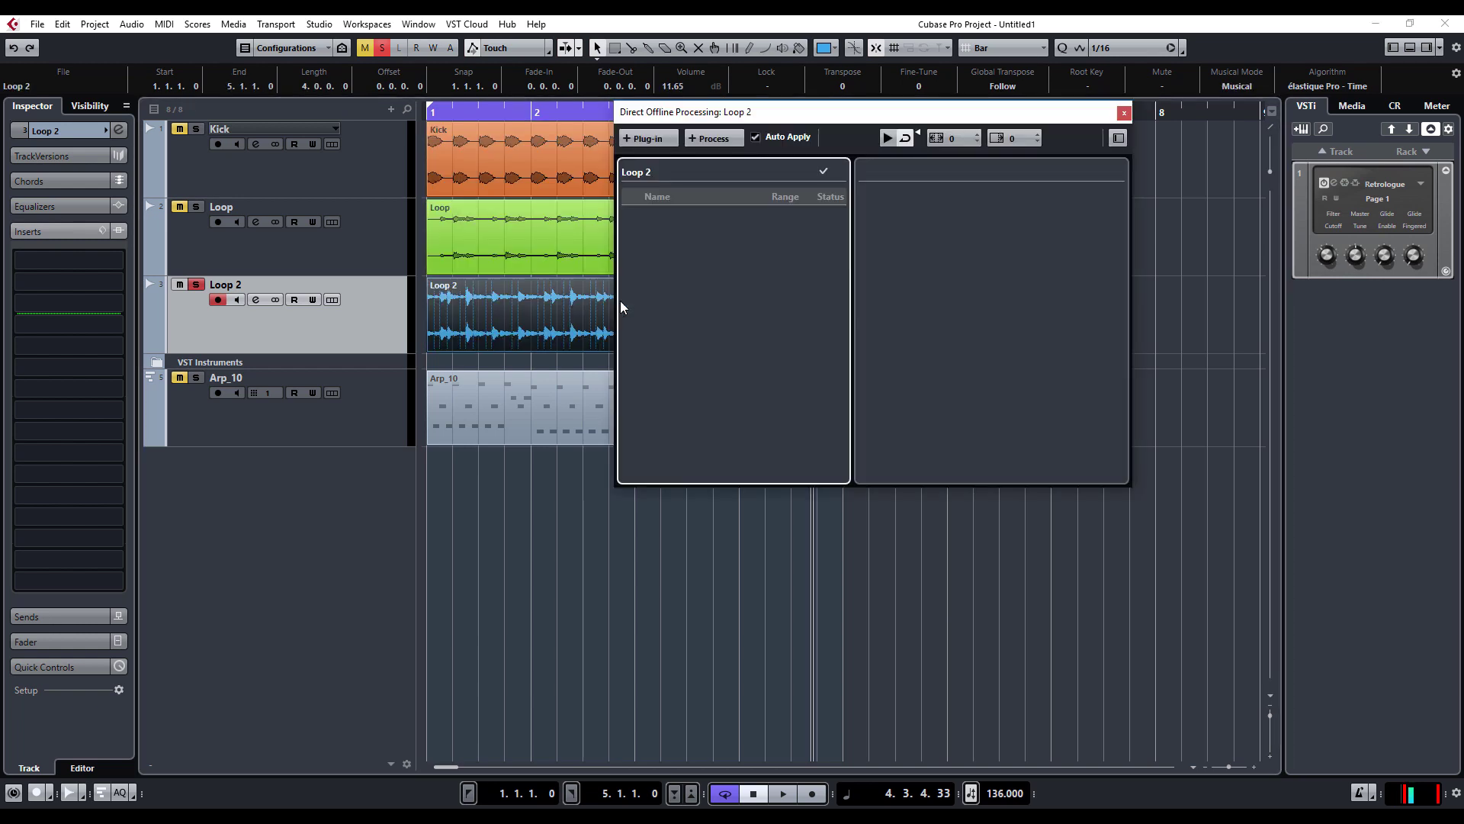
pyautogui.click(1123, 114)
pyautogui.click(131, 24)
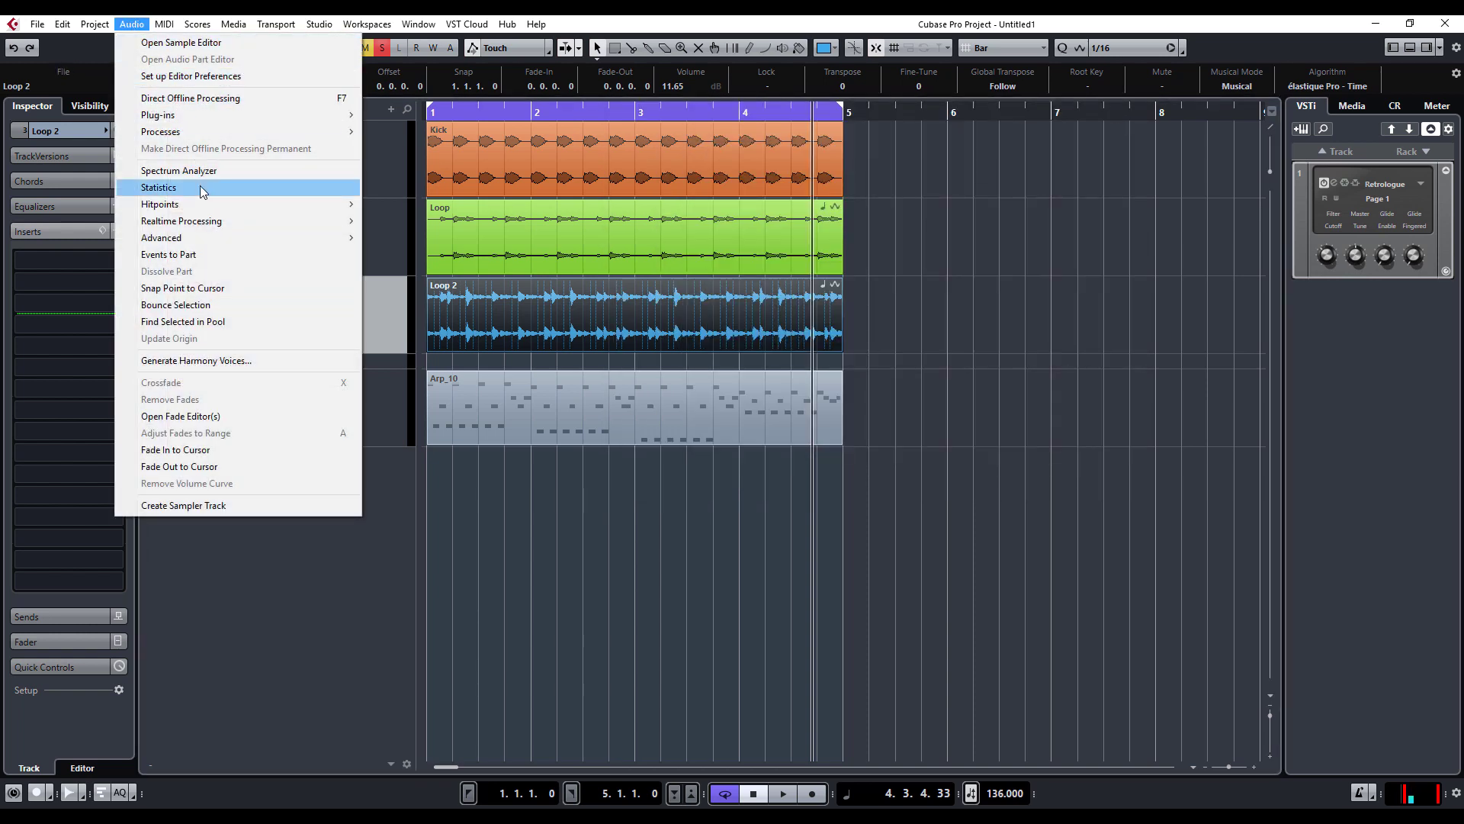
pyautogui.click(213, 99)
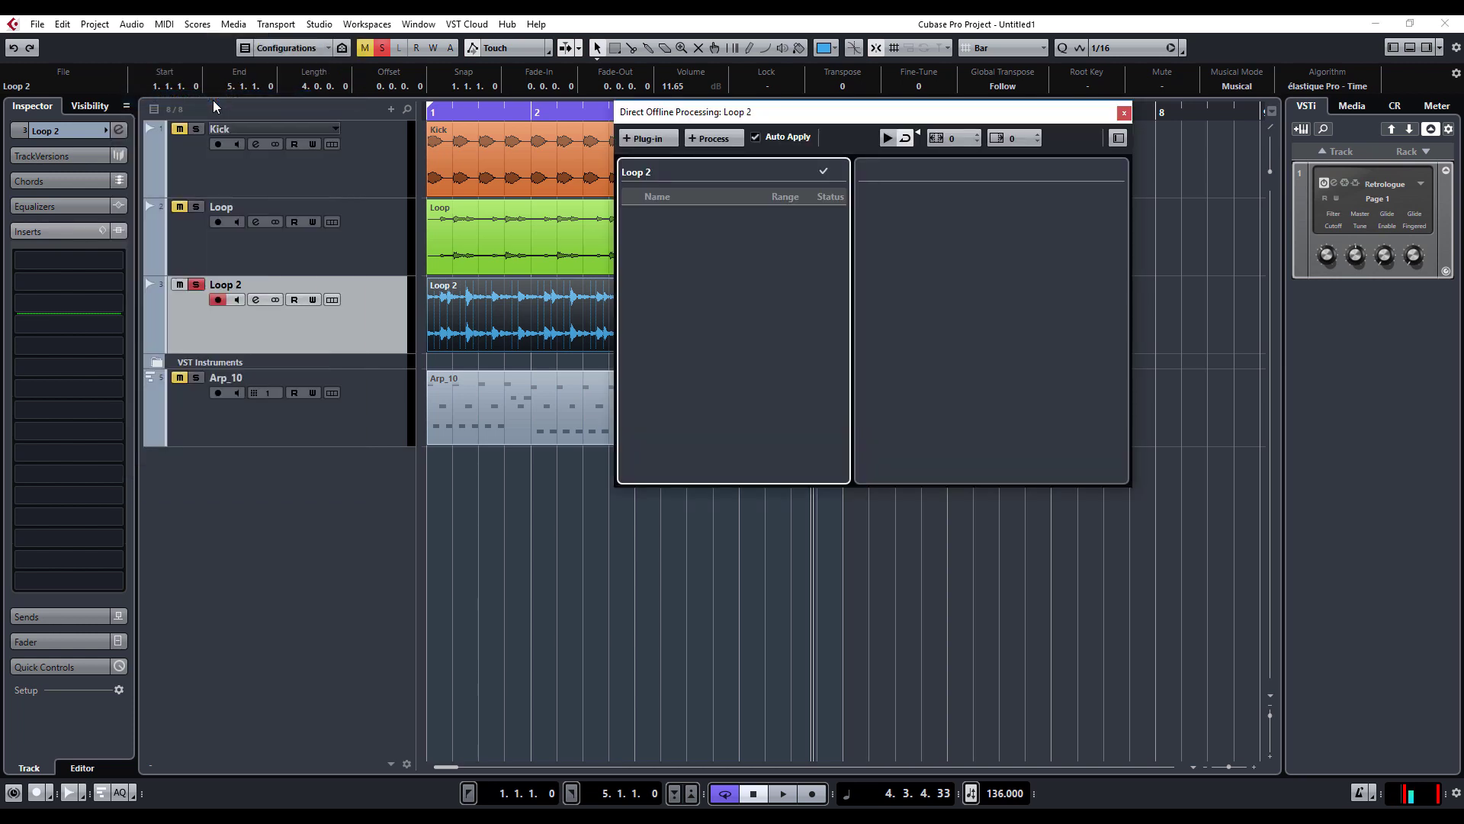
pyautogui.moveTo(775, 104); pyautogui.dragTo(847, 167)
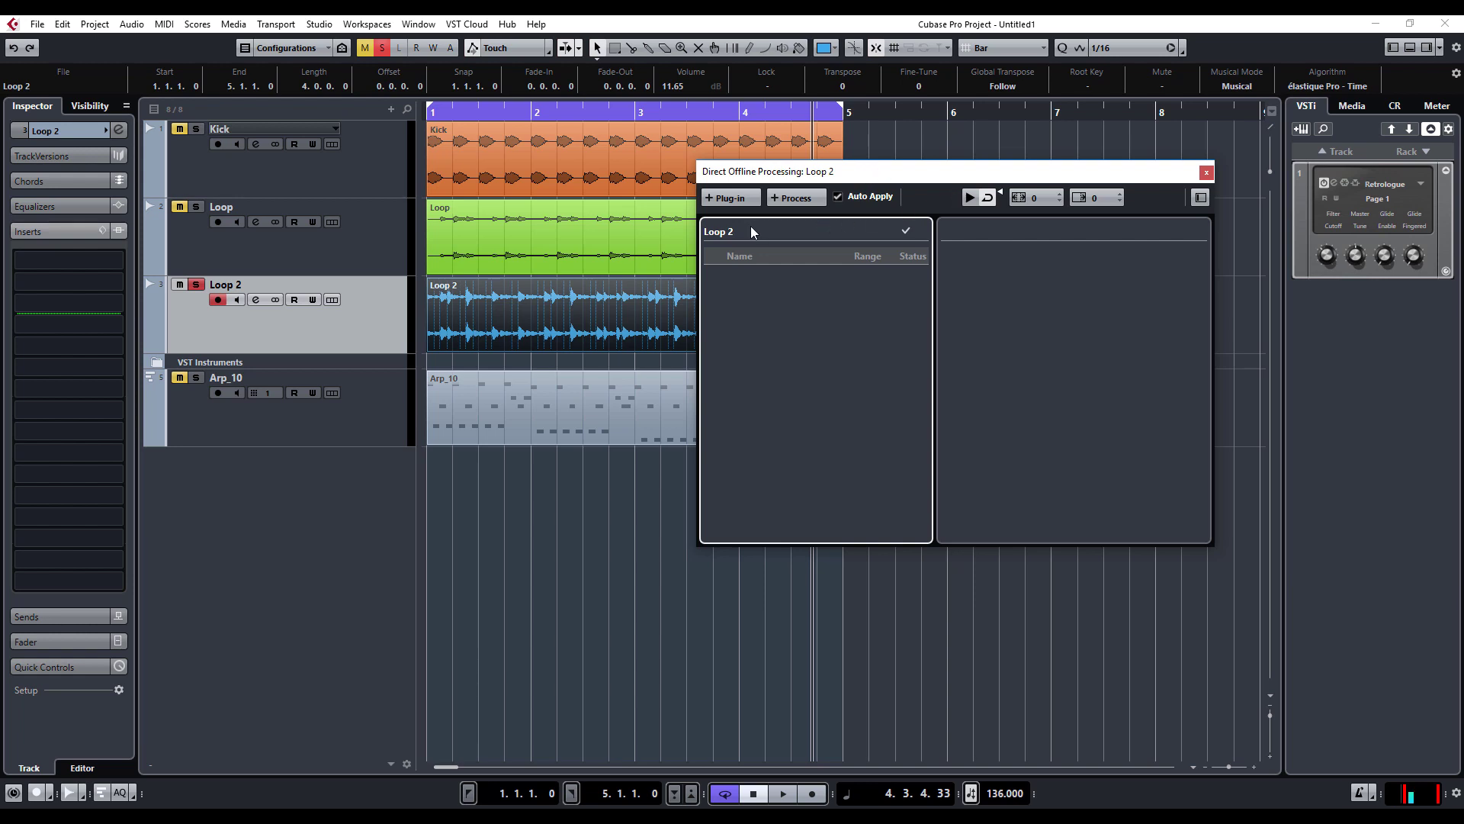
# Step: Add EnvelopeShaper from the Dynamics category to Loop 2's offline processing
pyautogui.click(738, 198)
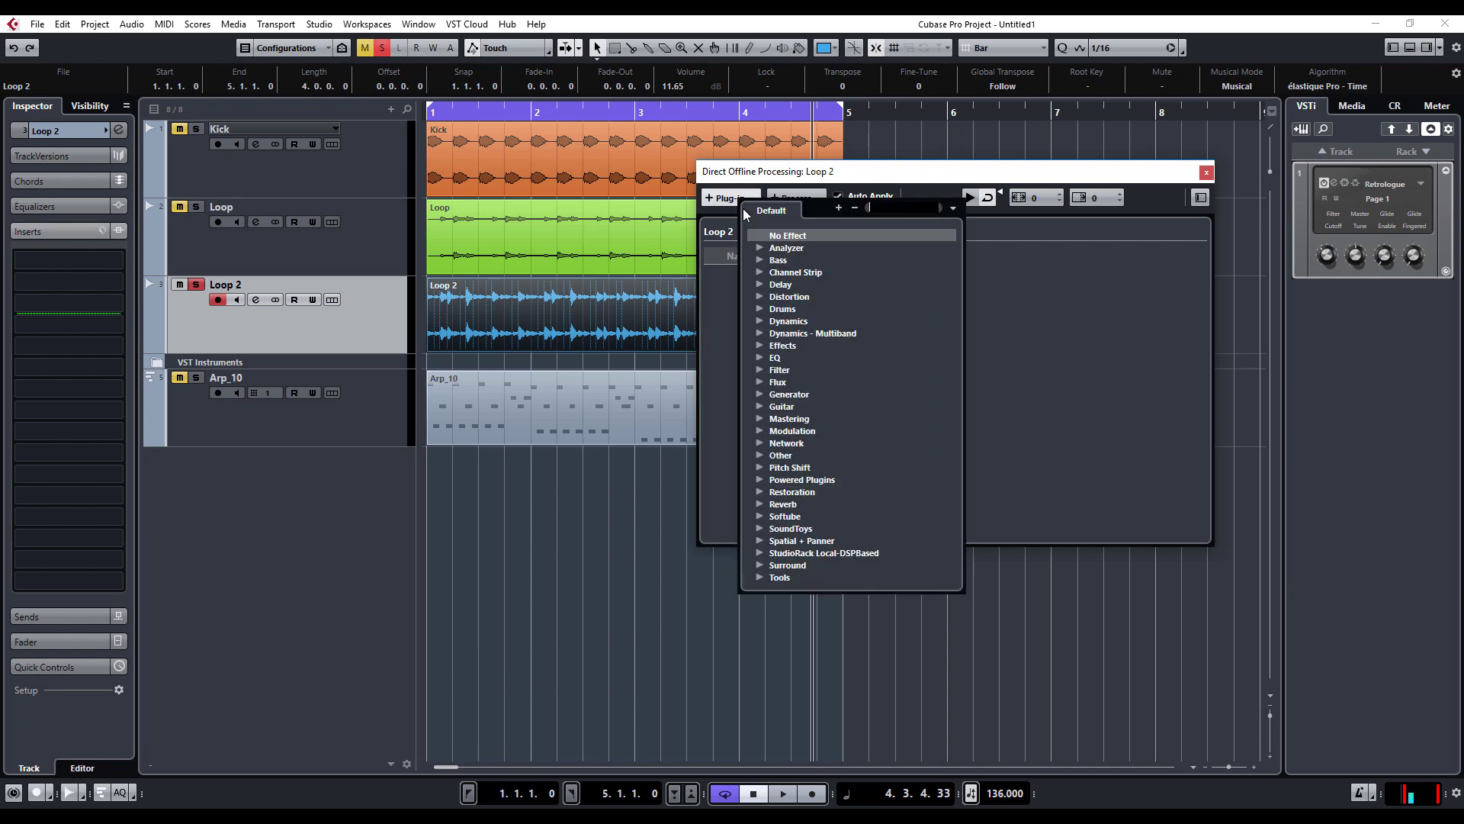
pyautogui.click(761, 320)
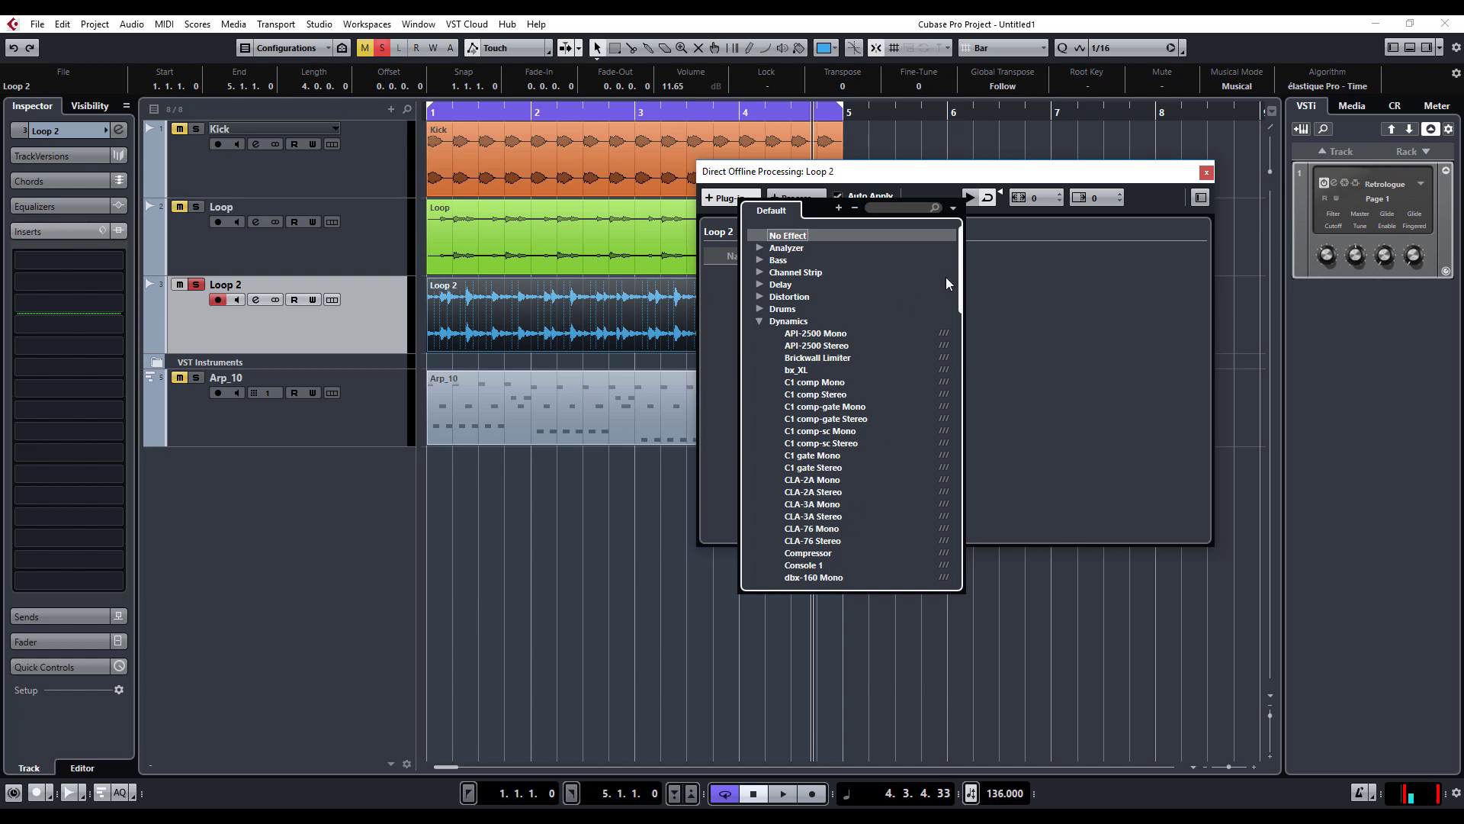
pyautogui.scroll(-4, 963, 305)
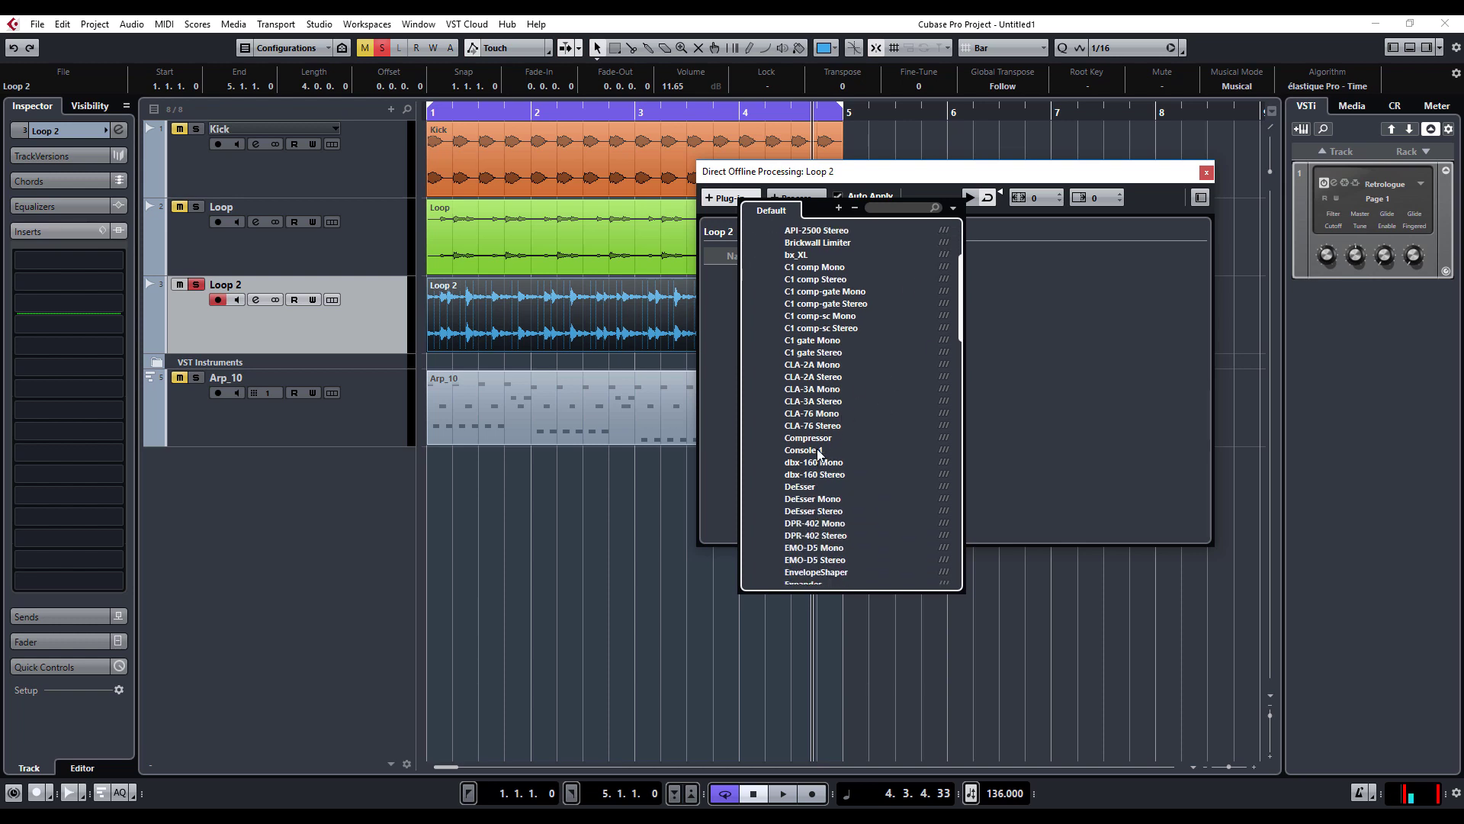
pyautogui.click(813, 572)
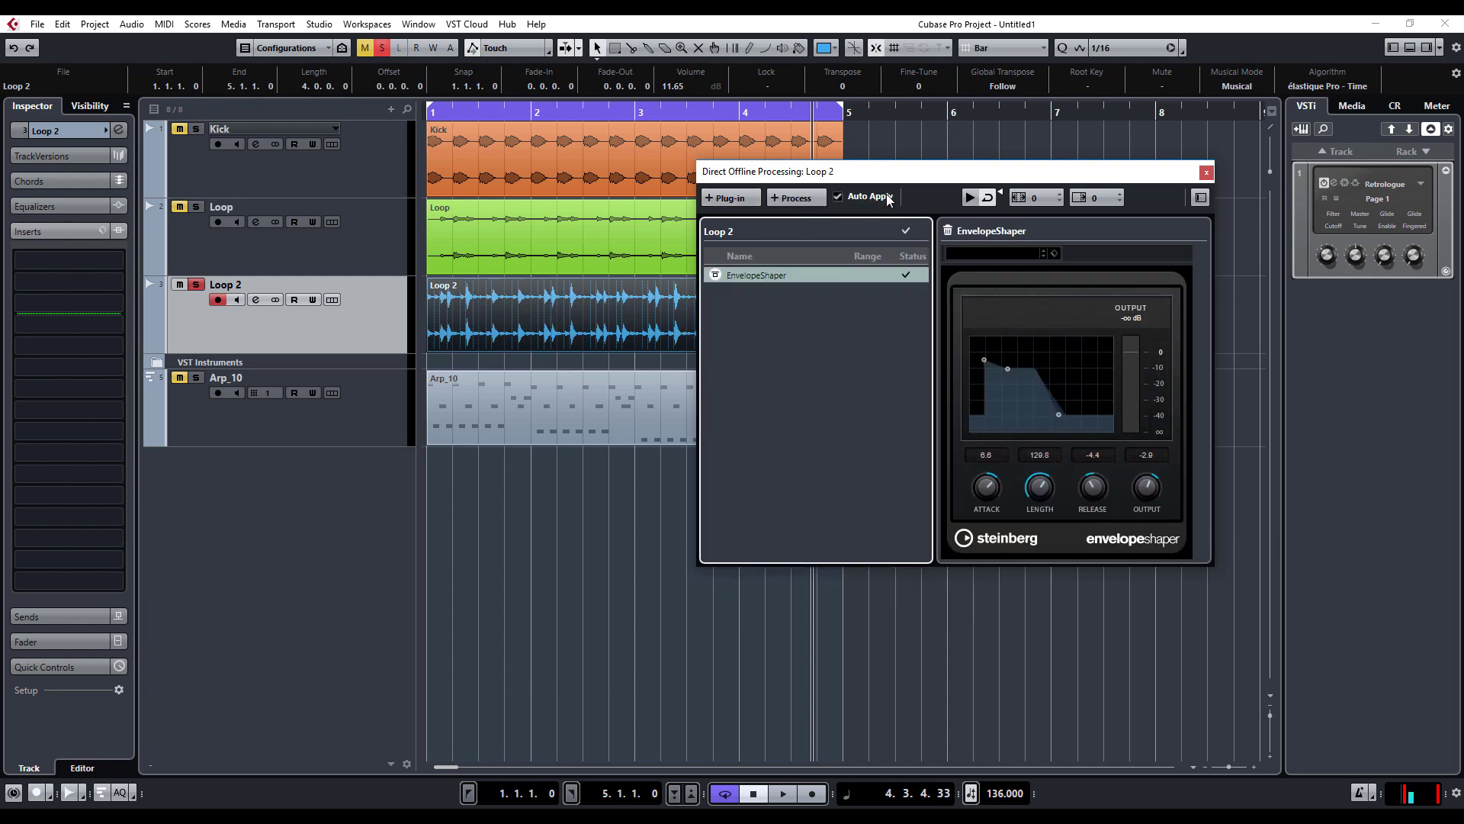
# Step: During playback, set EnvelopeShaper to attack 5.0, length 140.5, release -5.0 and output -2.0
pyautogui.press('space')
pyautogui.moveTo(1059, 171); pyautogui.dragTo(1070, 134)
pyautogui.moveTo(986, 486); pyautogui.dragTo(1009, 526)
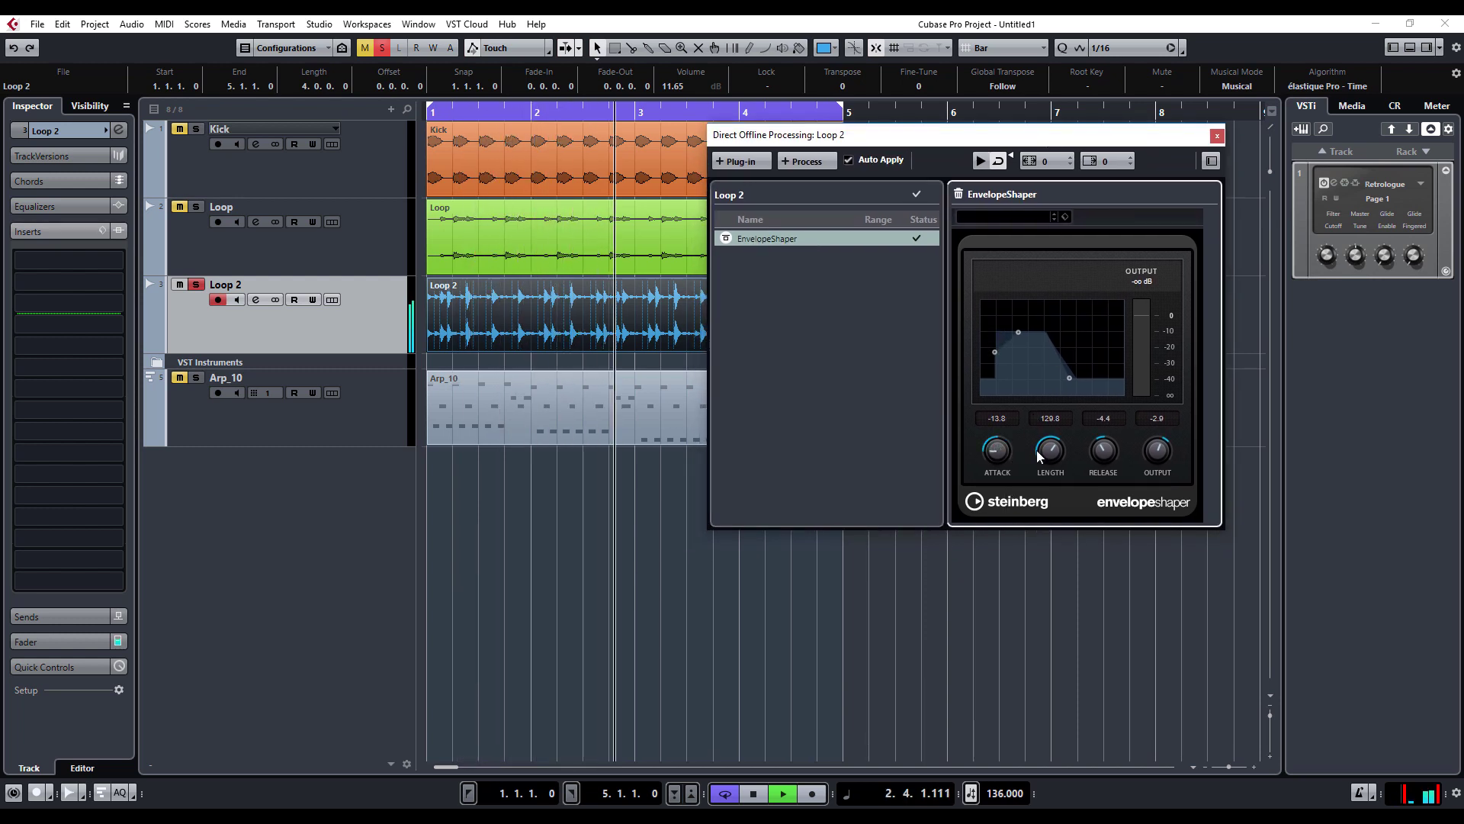
pyautogui.moveTo(1050, 450); pyautogui.dragTo(1043, 554)
pyautogui.moveTo(1004, 435); pyautogui.dragTo(1010, 381)
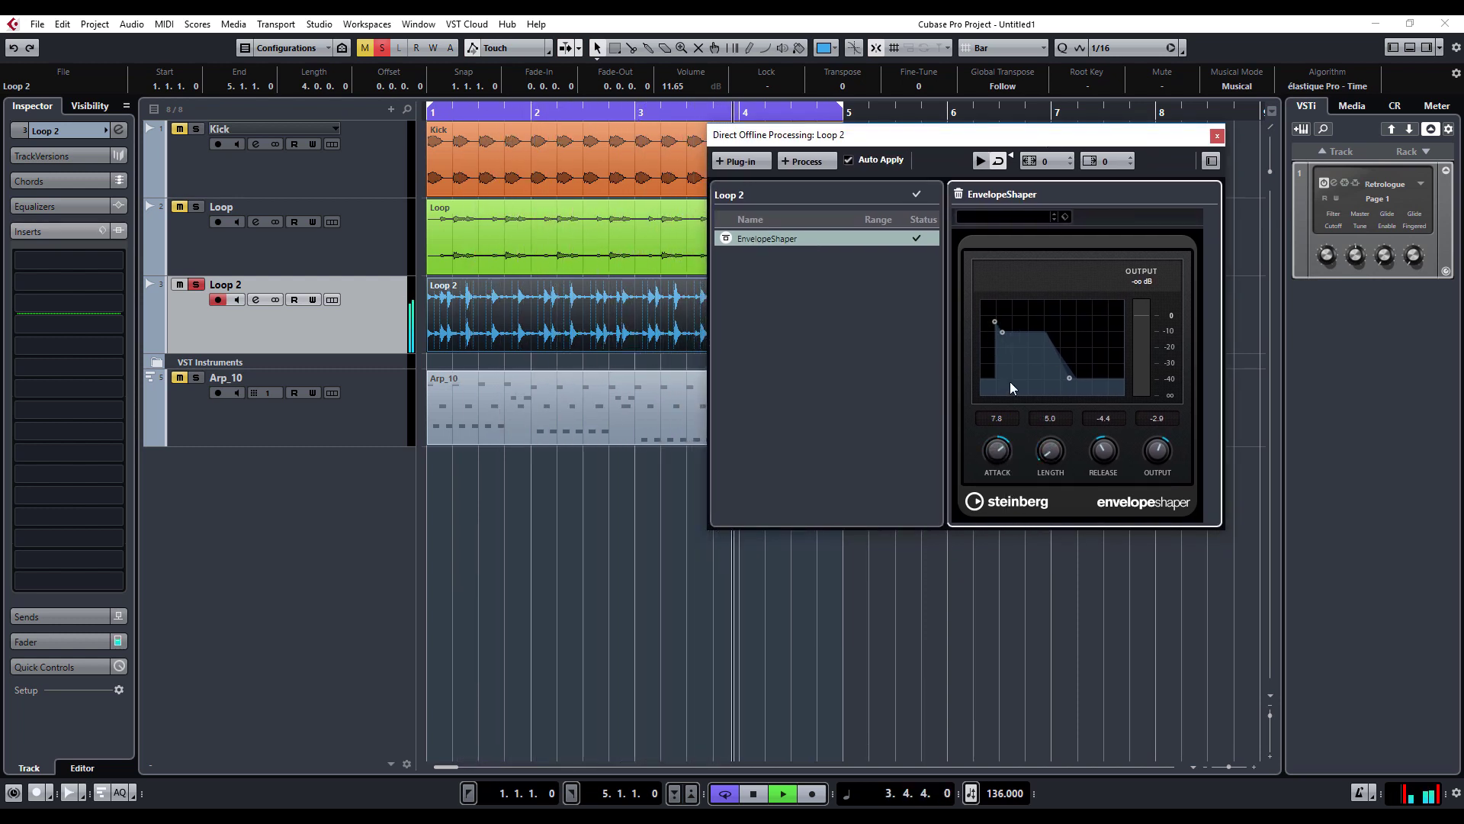
pyautogui.moveTo(1074, 467); pyautogui.dragTo(1073, 367)
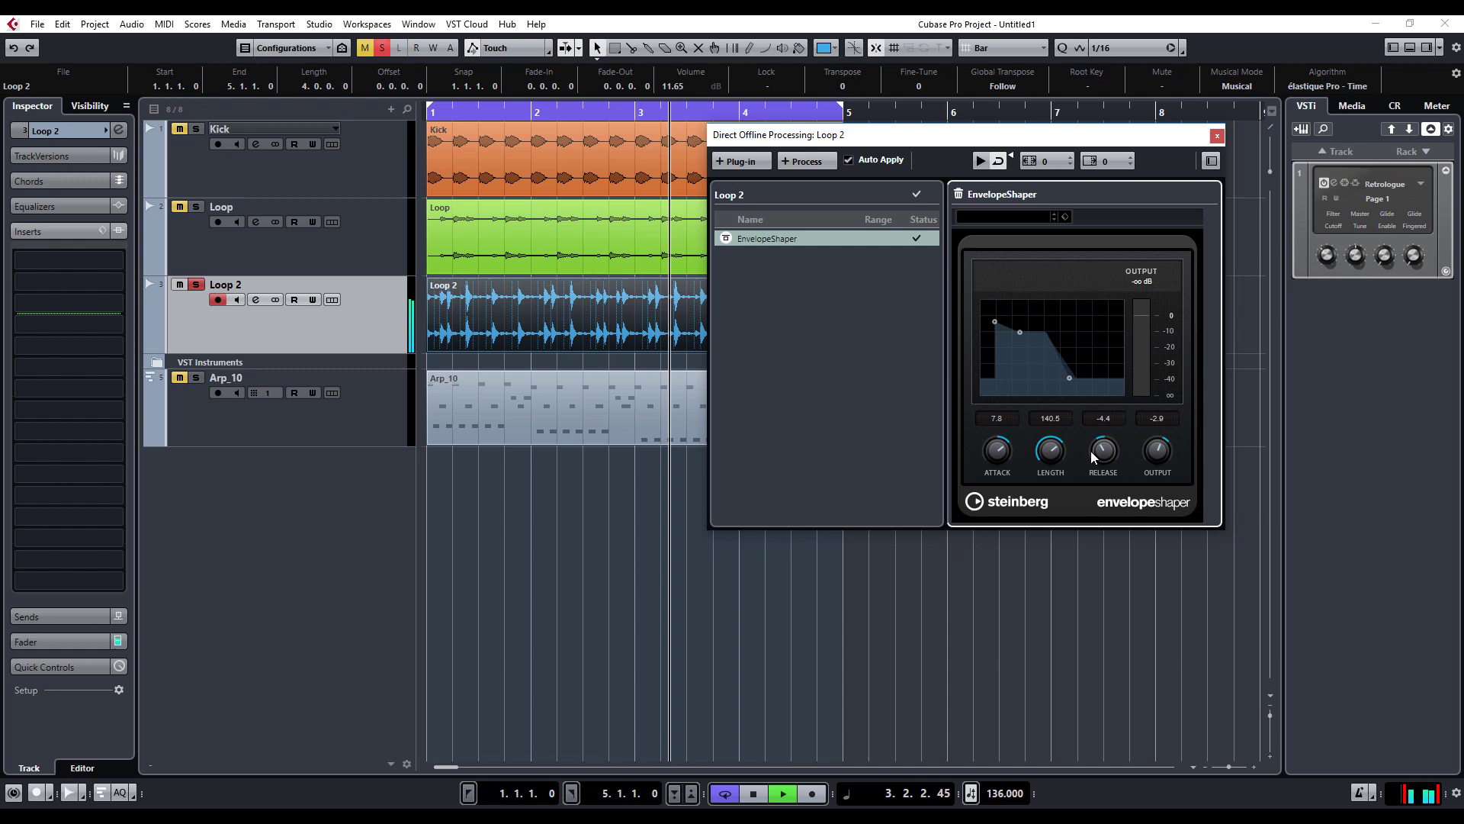
pyautogui.moveTo(1104, 450); pyautogui.dragTo(1164, 448)
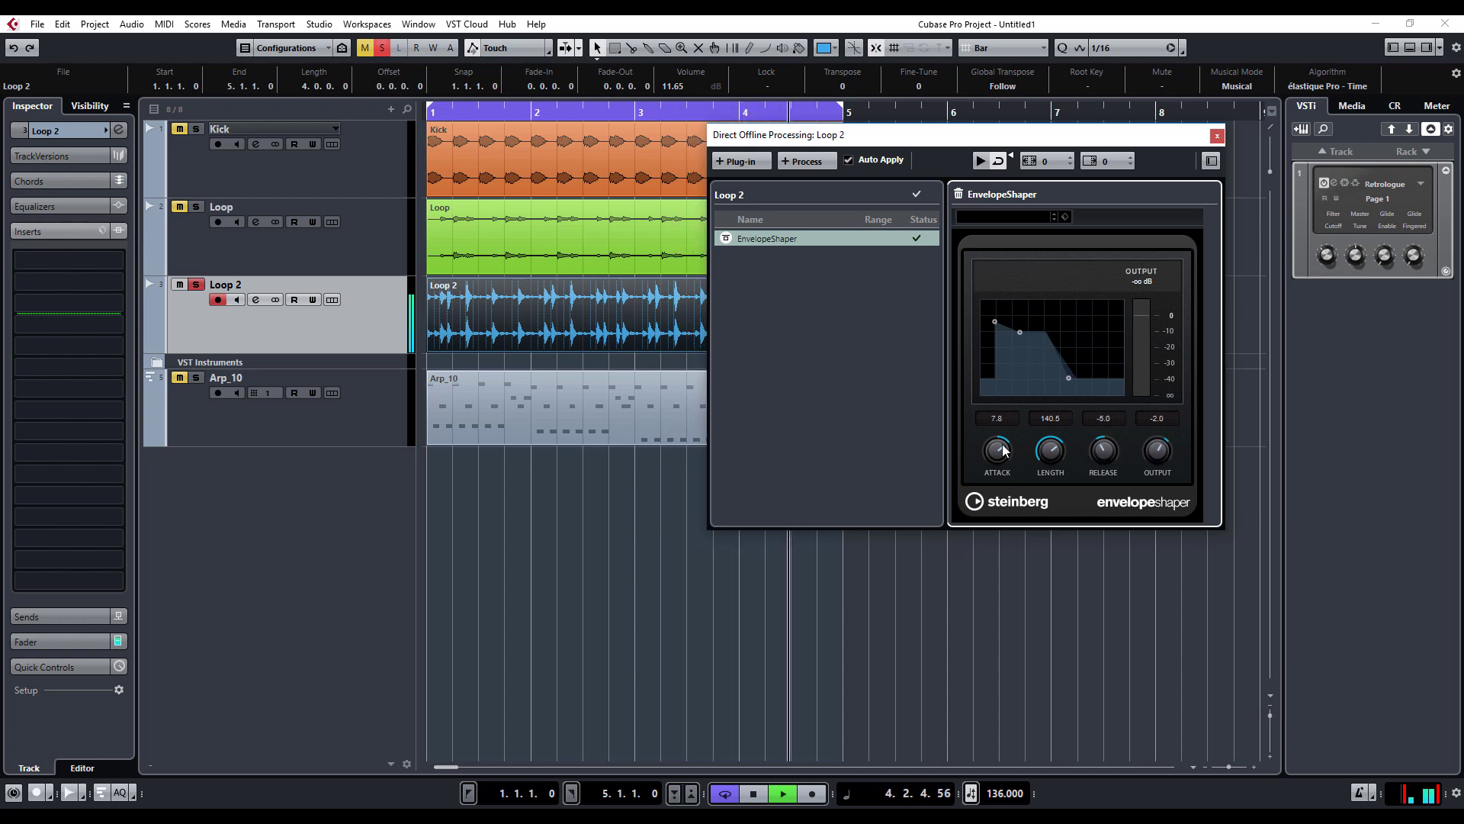
pyautogui.moveTo(998, 451); pyautogui.dragTo(1002, 463)
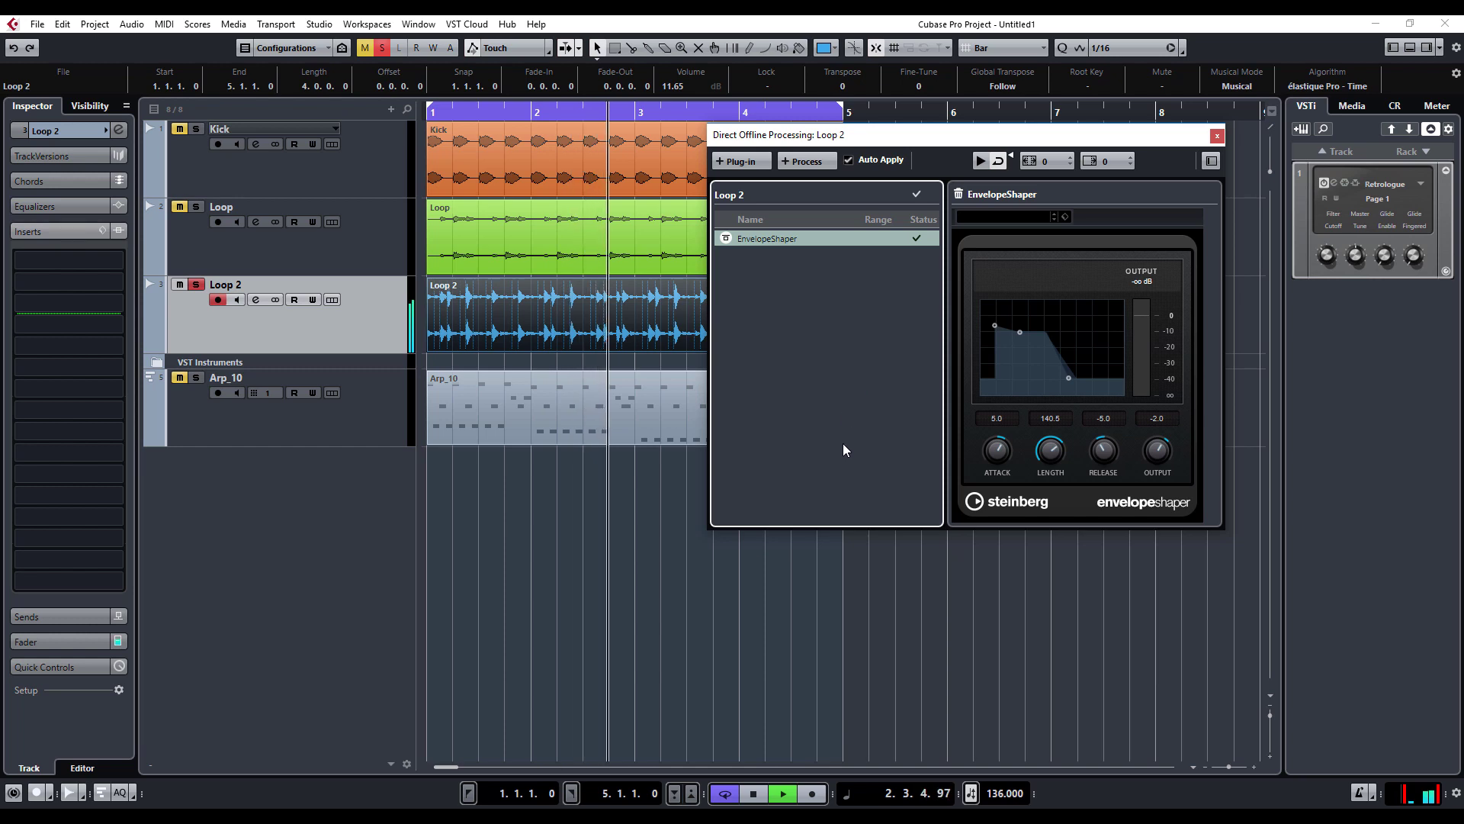
pyautogui.press('space')
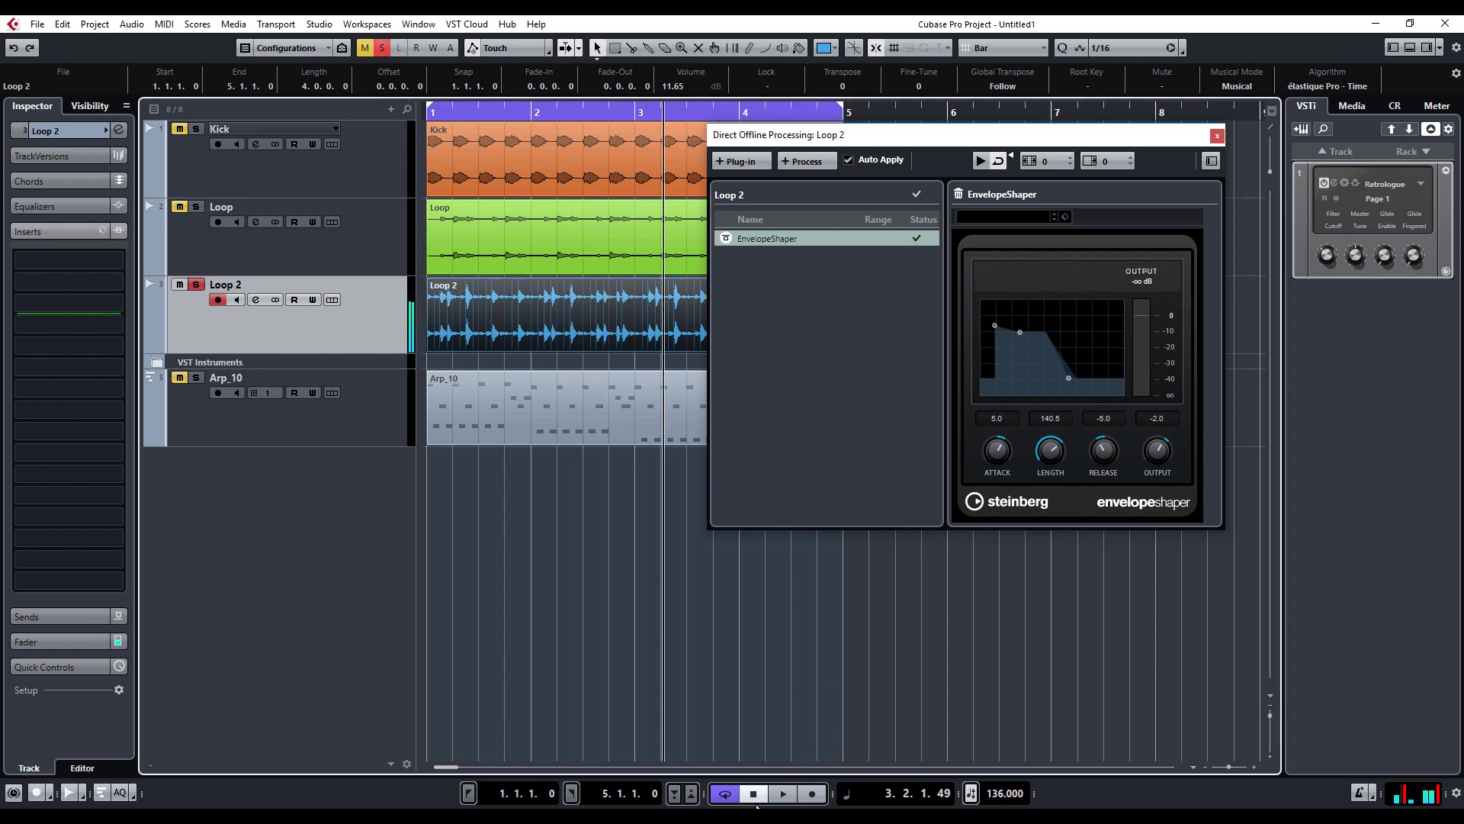
# Step: While previewing Loop 2, retune EnvelopeShaper to attack 8.2, length 127.8 and output 1.3
pyautogui.click(979, 161)
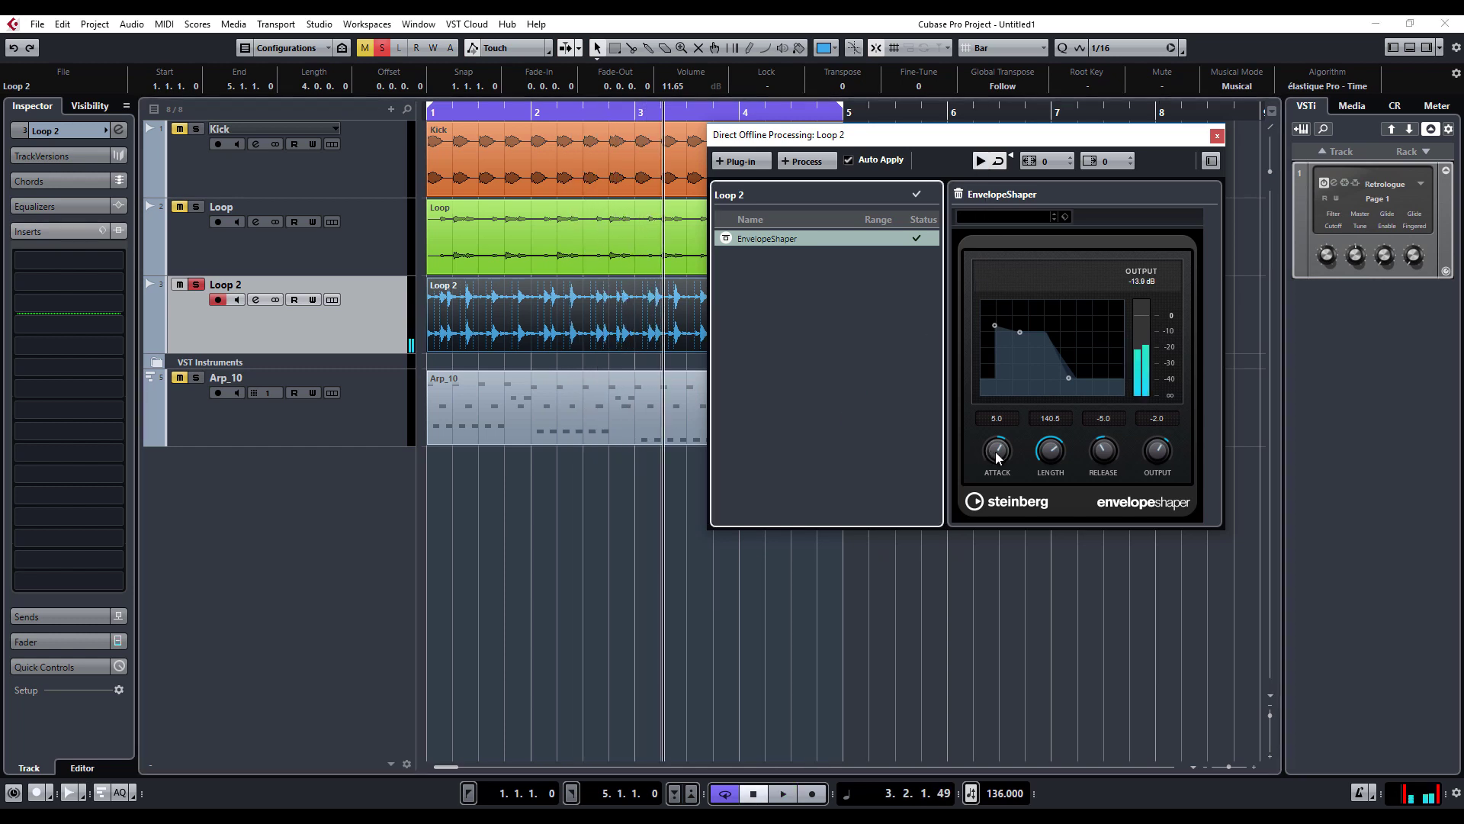
pyautogui.moveTo(997, 449)
pyautogui.mouseDown()
pyautogui.moveTo(1001, 430)
pyautogui.moveTo(1059, 459)
pyautogui.moveTo(1054, 476)
pyautogui.moveTo(1005, 470)
pyautogui.mouseUp()
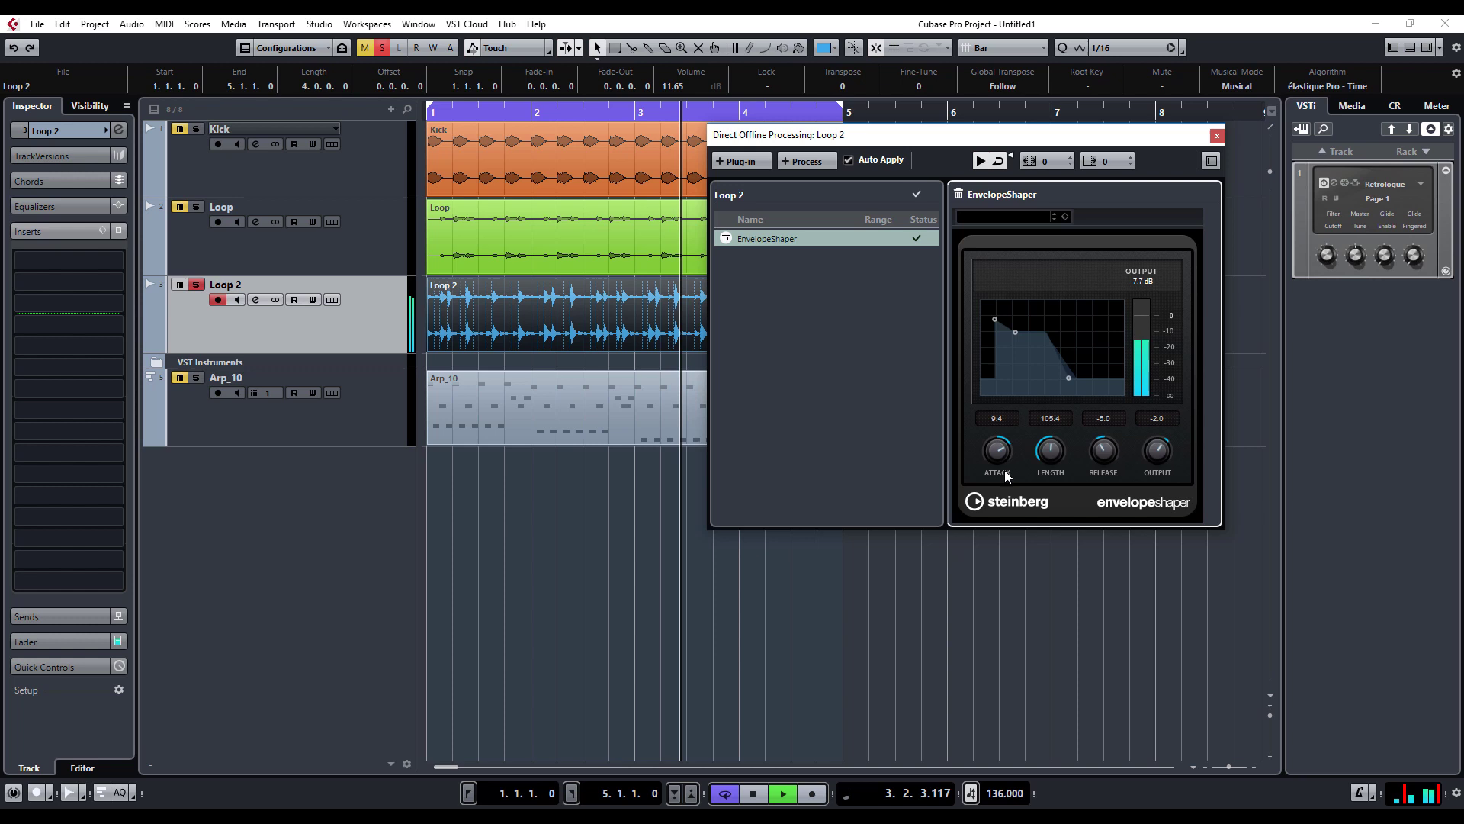
pyautogui.click(979, 164)
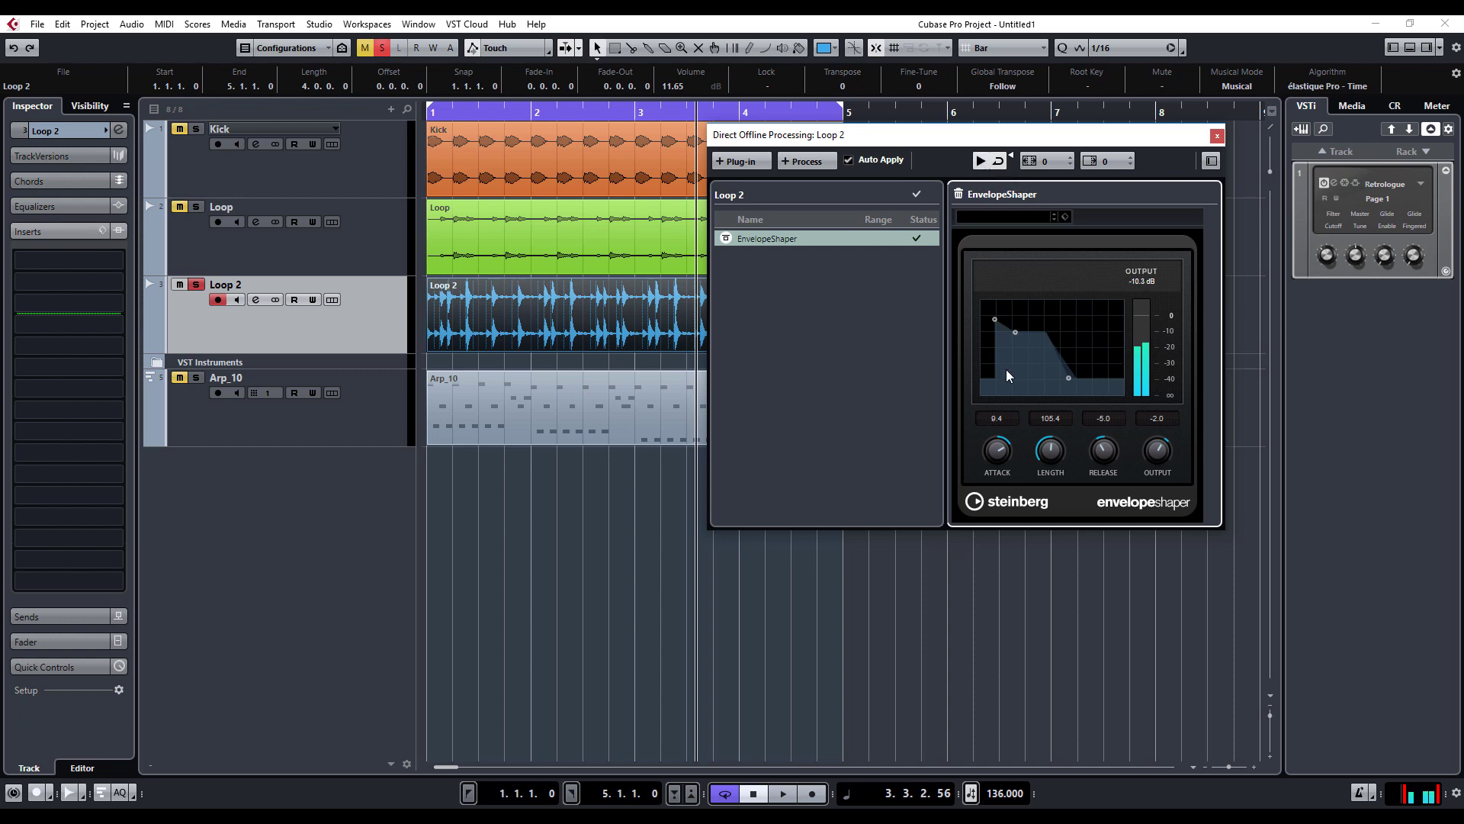
pyautogui.moveTo(999, 444)
pyautogui.mouseDown()
pyautogui.moveTo(1059, 436)
pyautogui.moveTo(997, 456)
pyautogui.mouseUp()
pyautogui.moveTo(1156, 451); pyautogui.dragTo(1149, 442)
# Step: Add REVelation from the Reverb category after EnvelopeShaper in Loop 2's chain
pyautogui.click(738, 164)
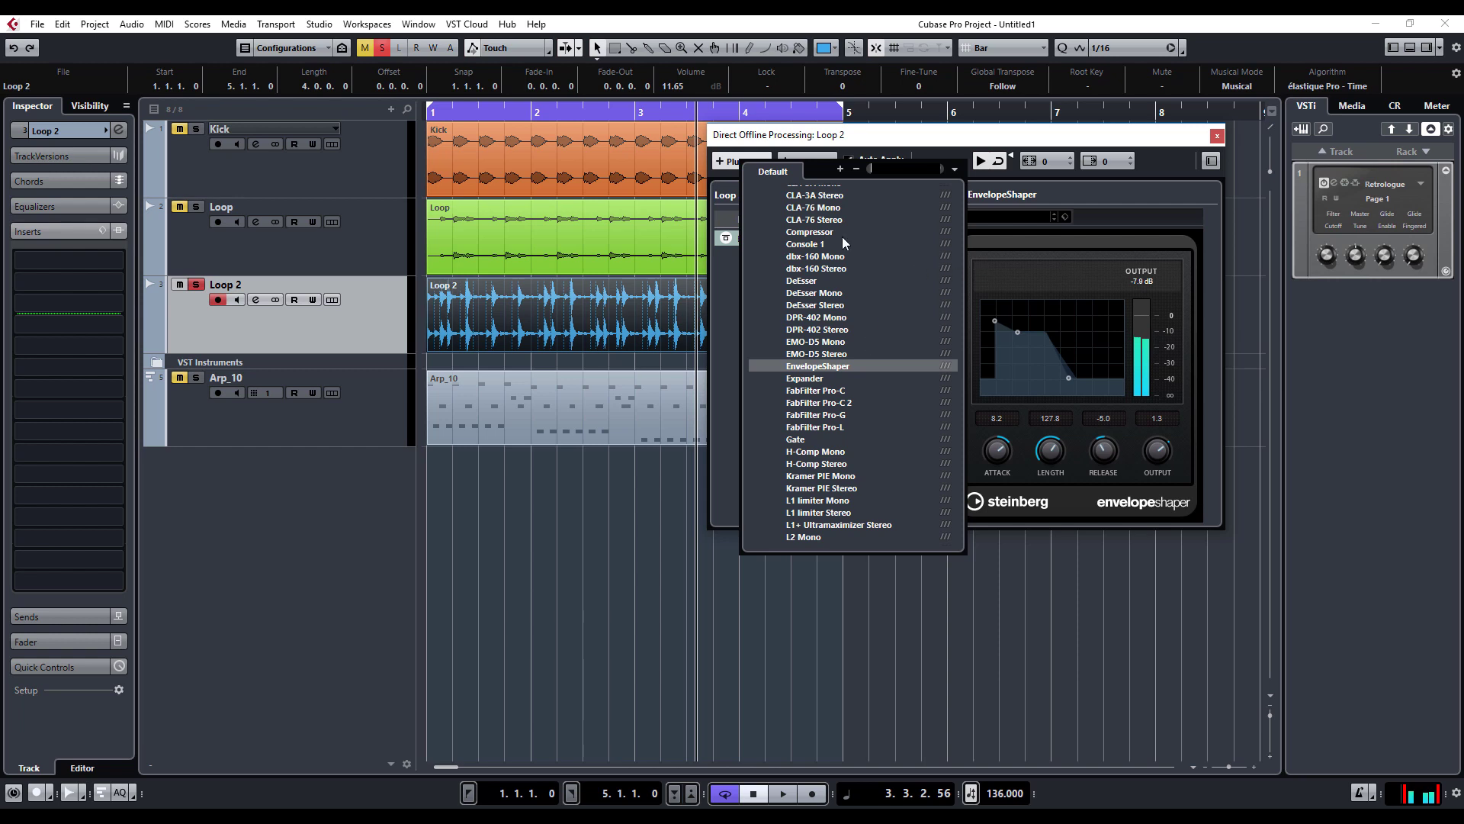
pyautogui.scroll(8, 836, 260)
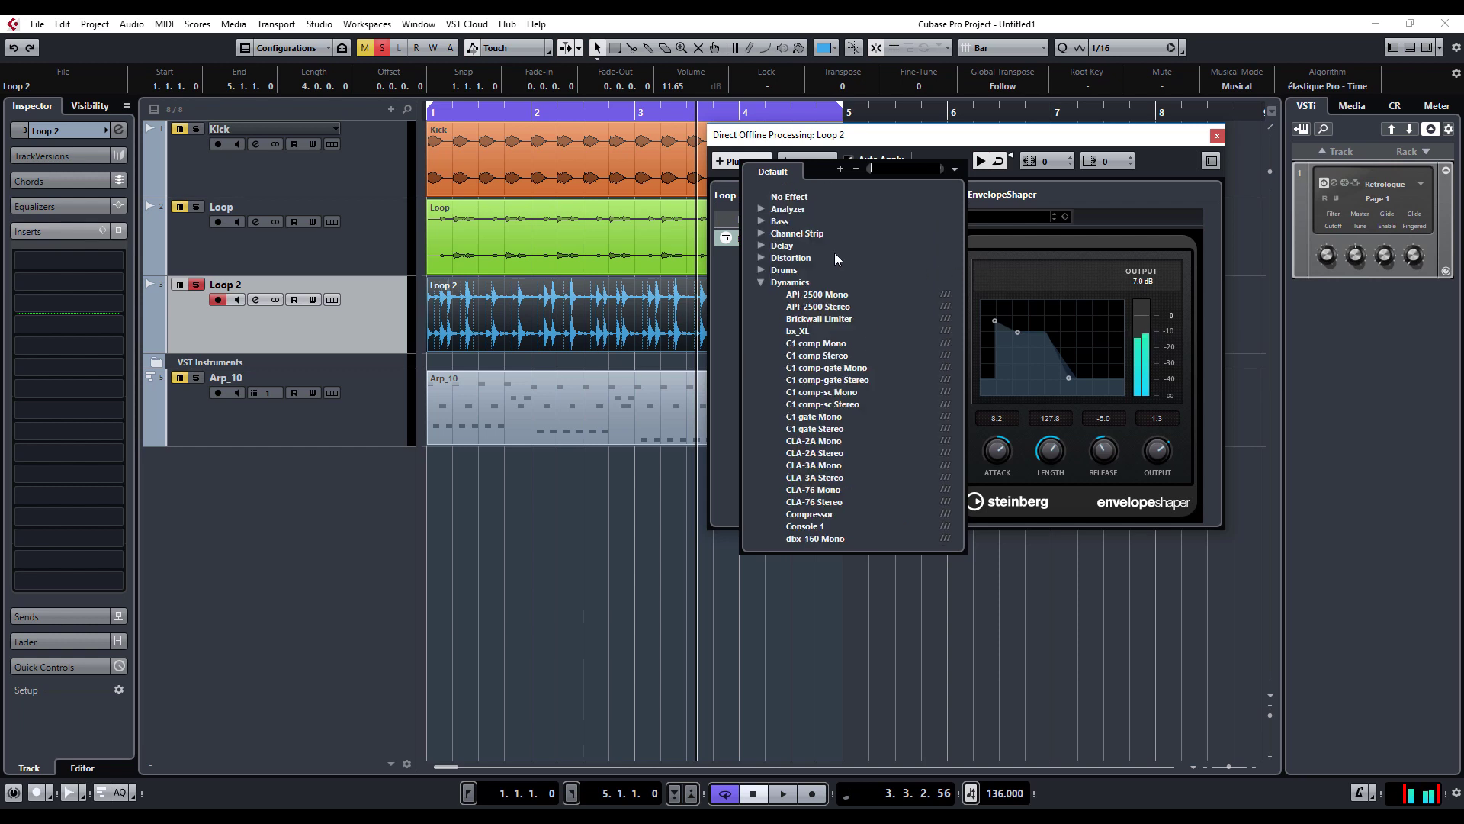
pyautogui.click(761, 282)
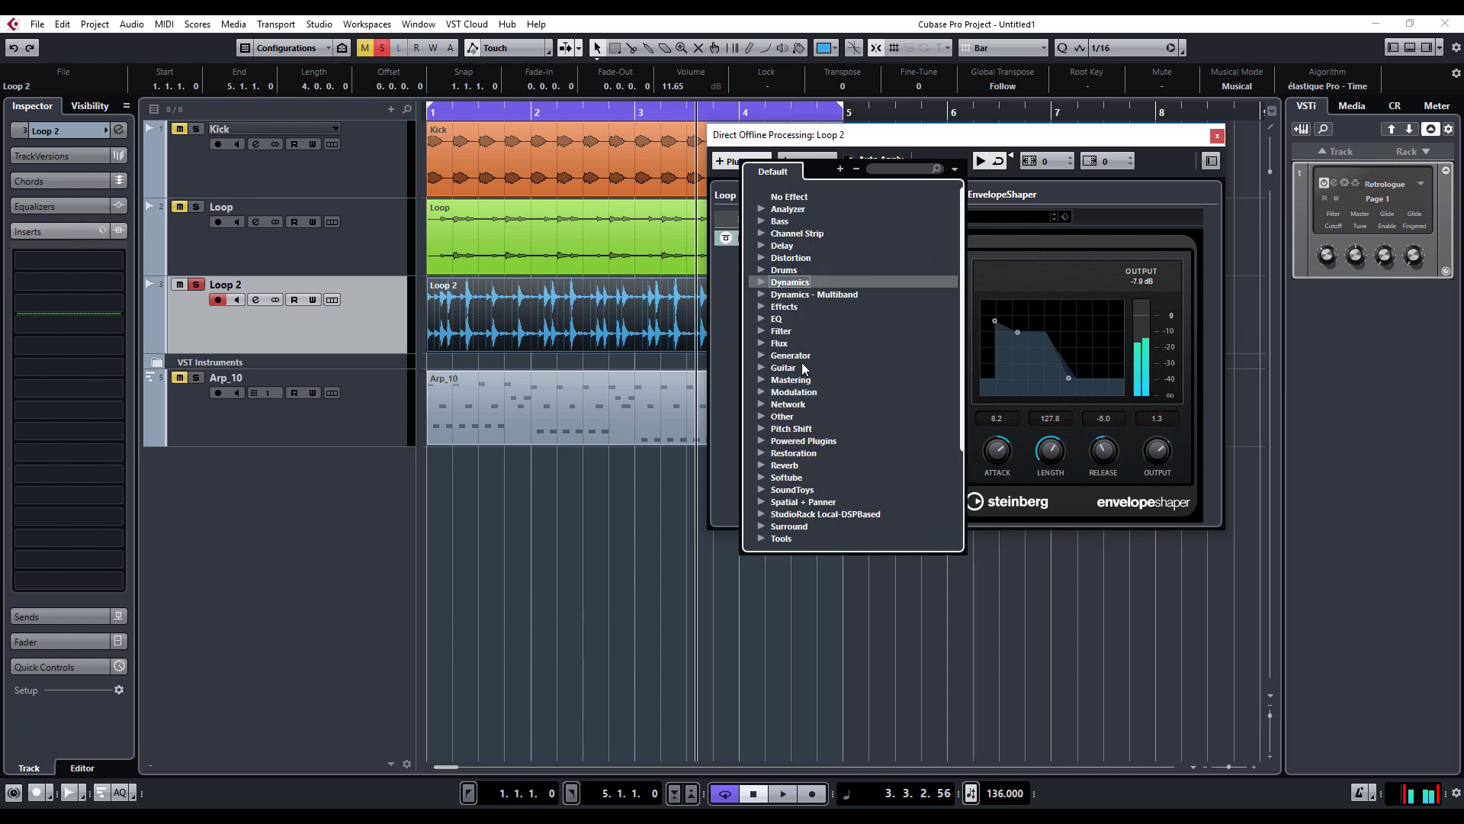
pyautogui.click(762, 465)
pyautogui.moveTo(962, 280); pyautogui.dragTo(951, 462)
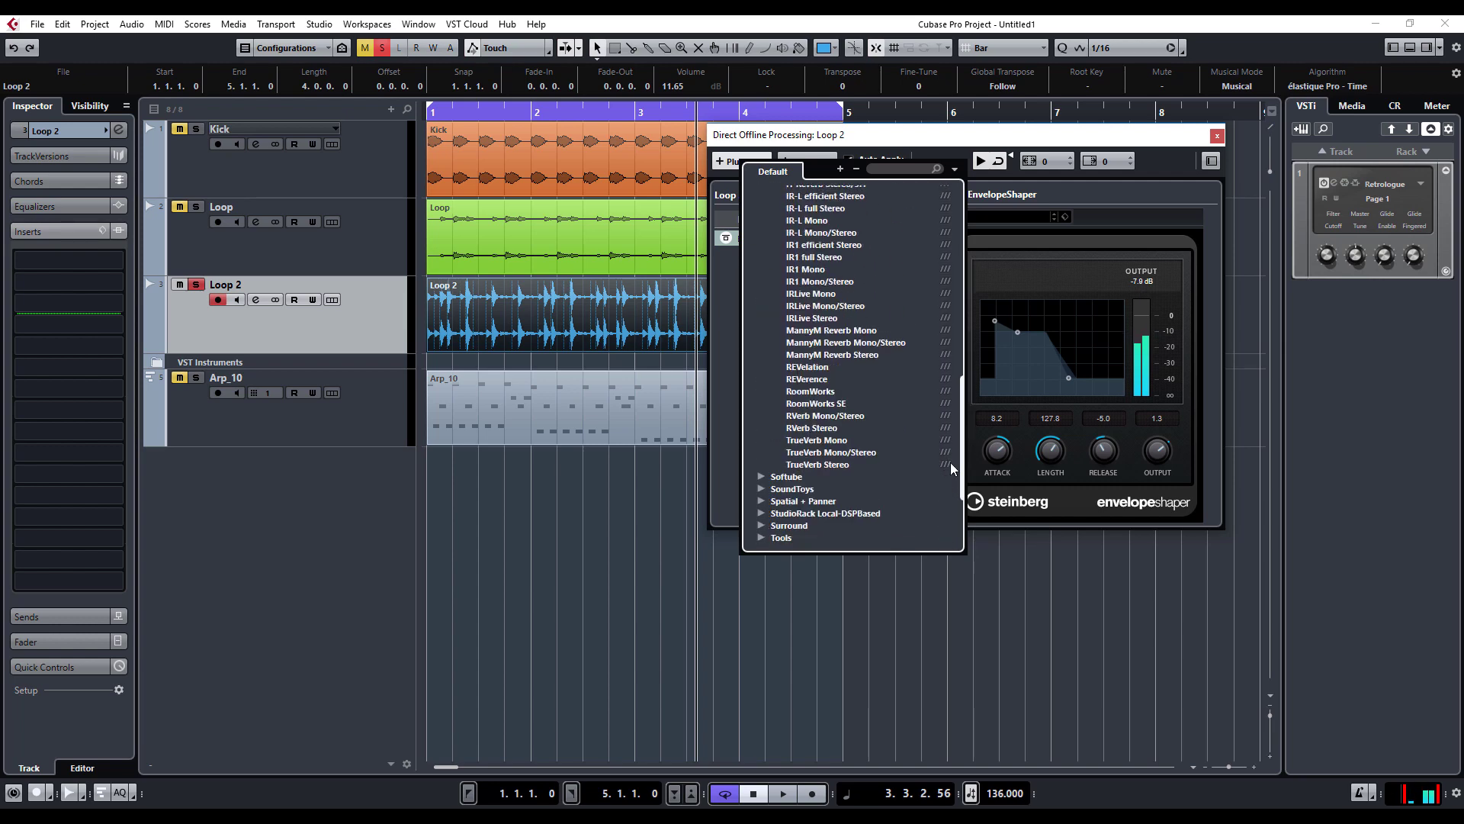
pyautogui.click(813, 368)
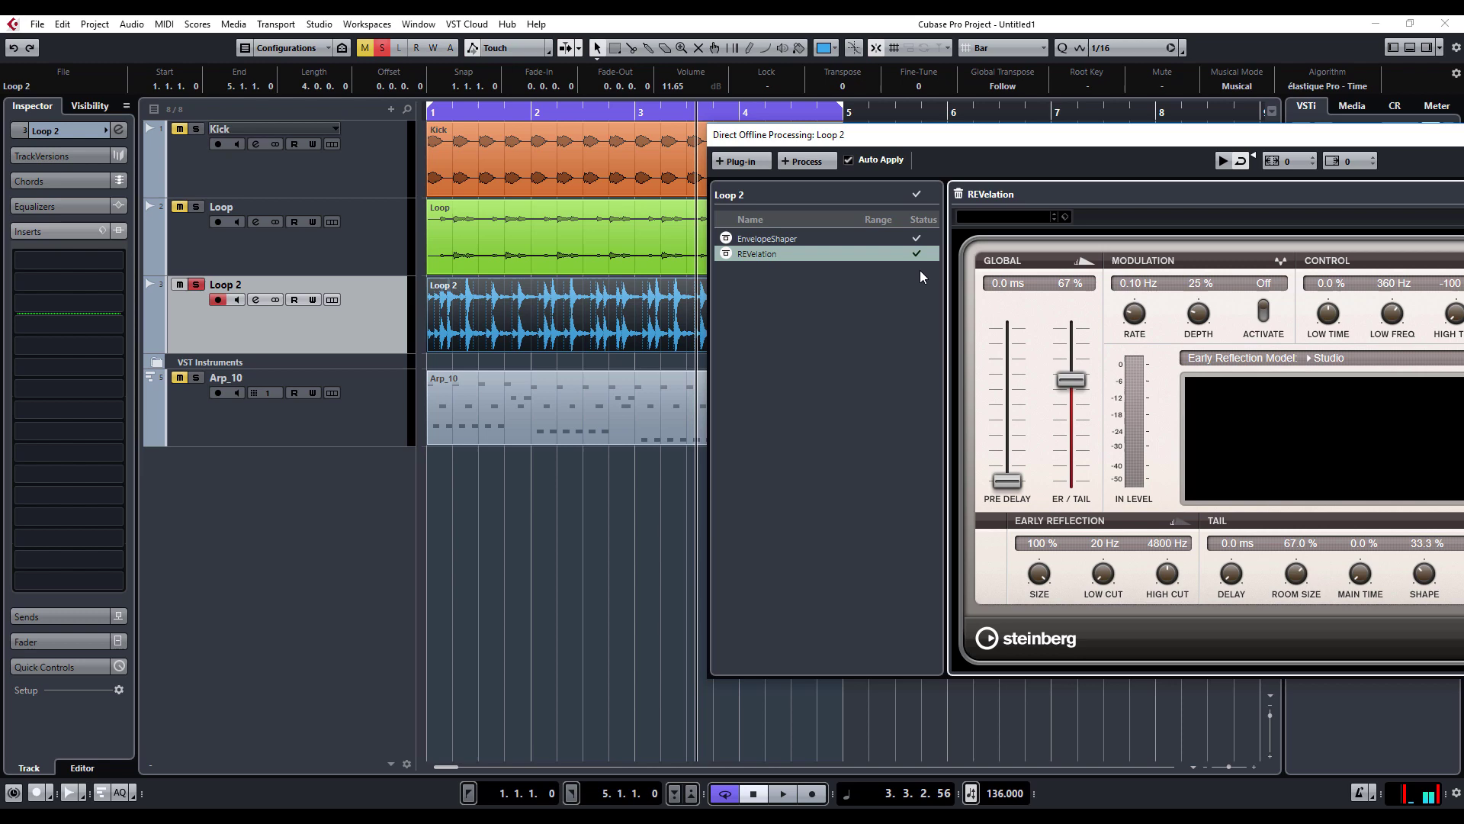
# Step: Preview Loop 2 through the chain and set REVelation's mix to 12%
pyautogui.moveTo(1022, 134); pyautogui.dragTo(685, 116)
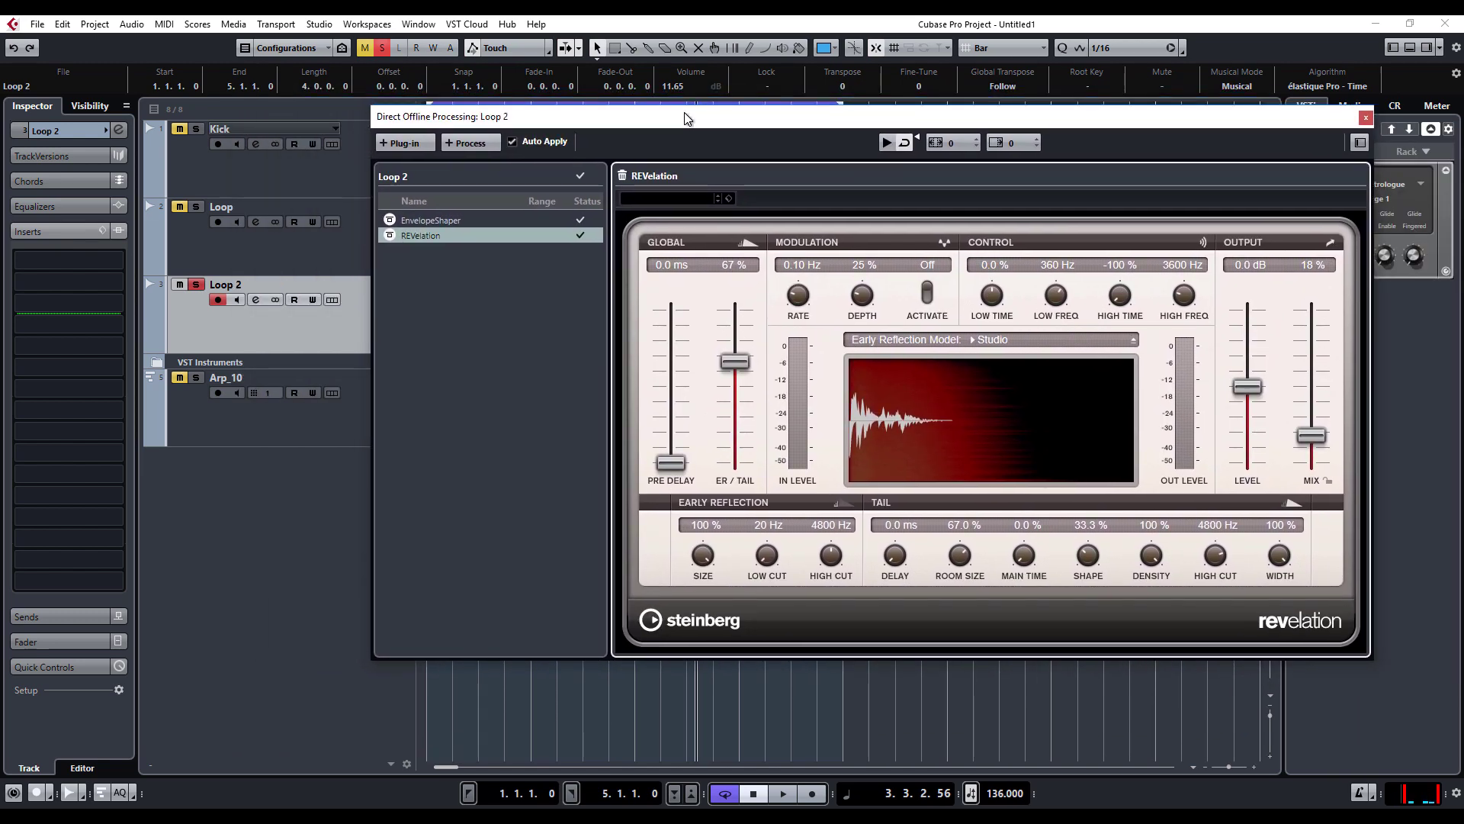
pyautogui.click(885, 143)
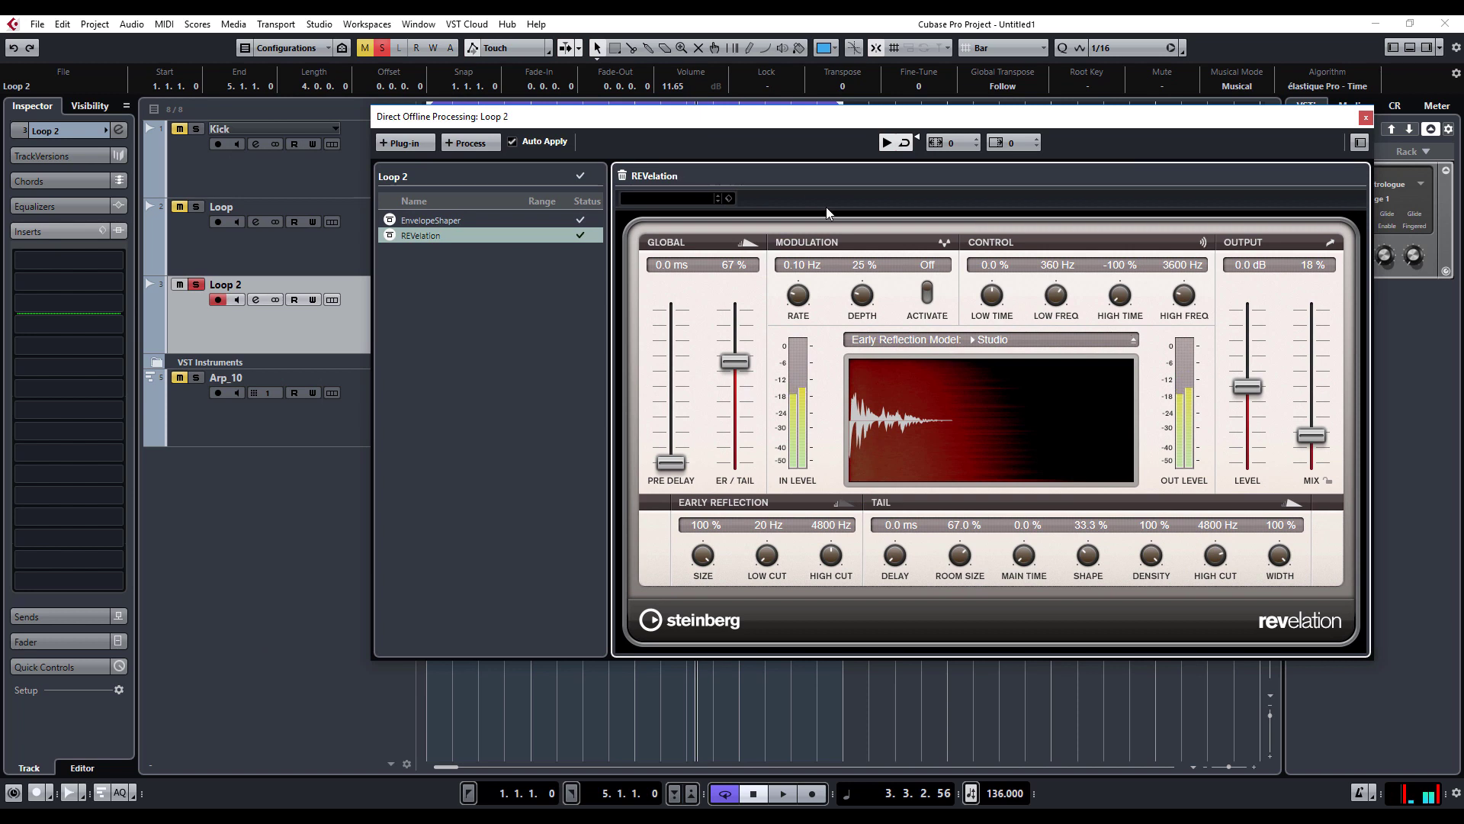
pyautogui.moveTo(1312, 435); pyautogui.dragTo(1373, 445)
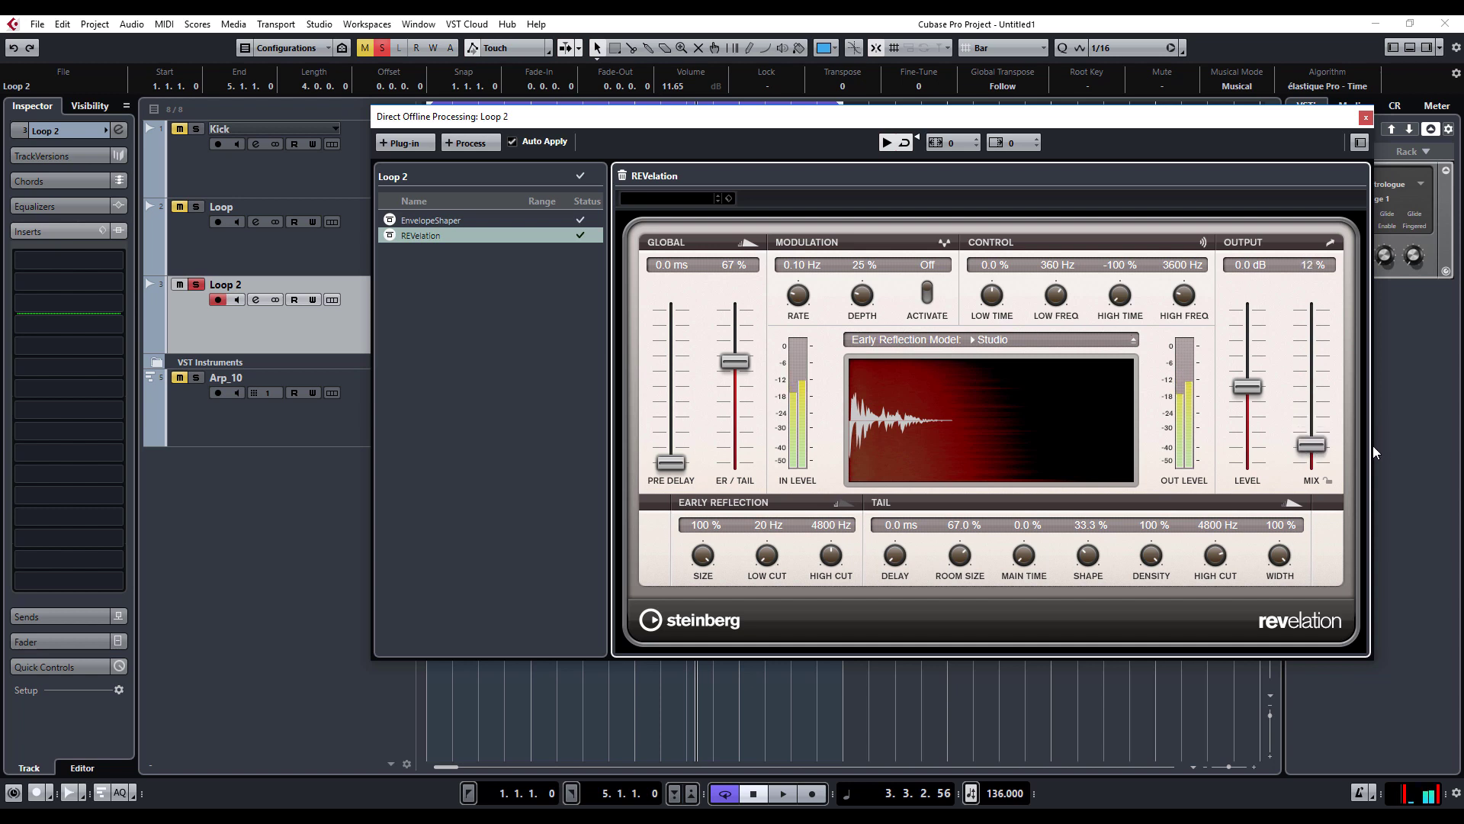
# Step: Add StereoDelay from the Delay category after REVelation, checking its presets without loading one
pyautogui.click(416, 144)
pyautogui.scroll(8, 488, 276)
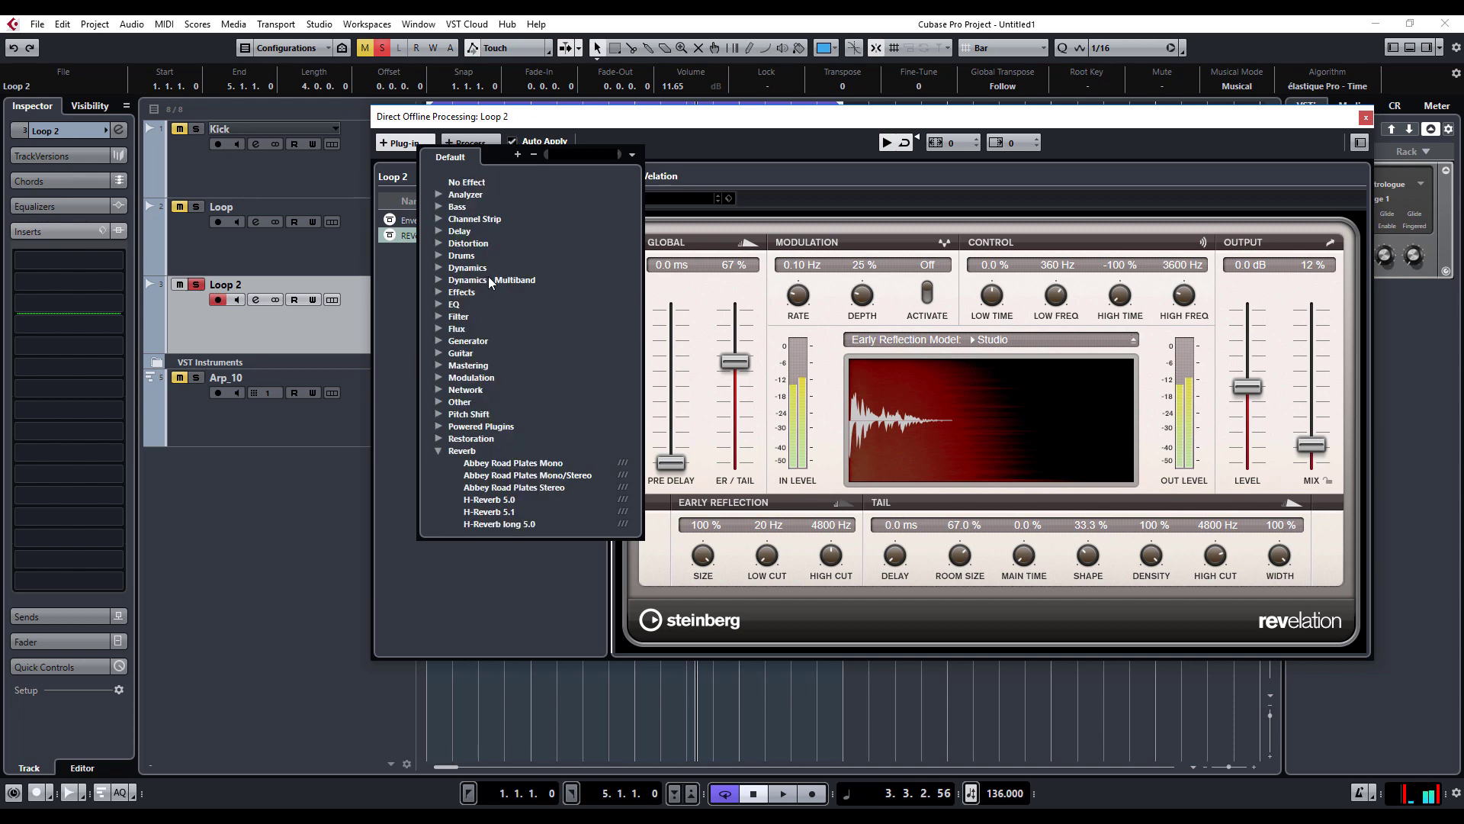
pyautogui.click(438, 231)
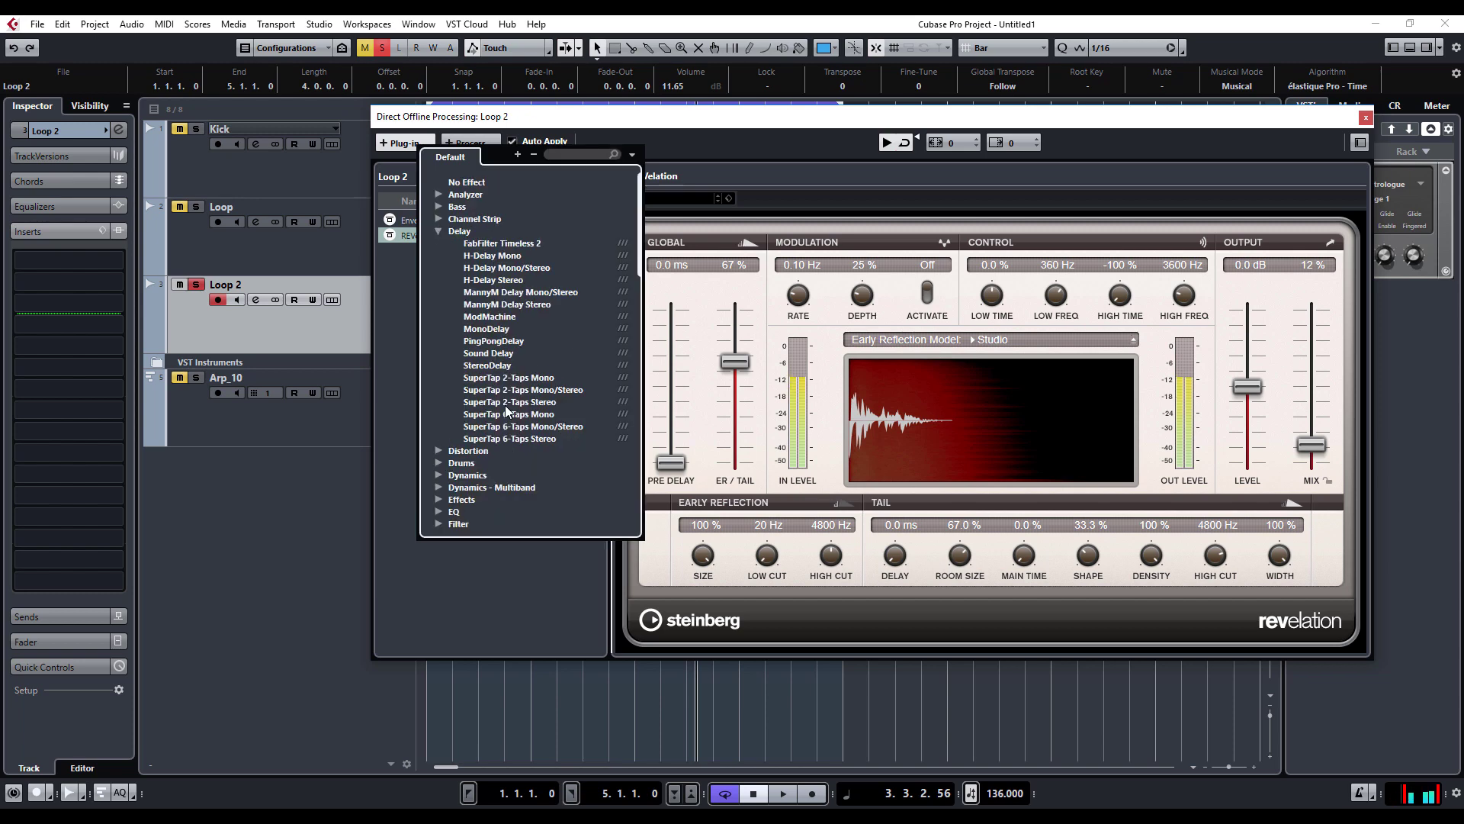
pyautogui.click(489, 366)
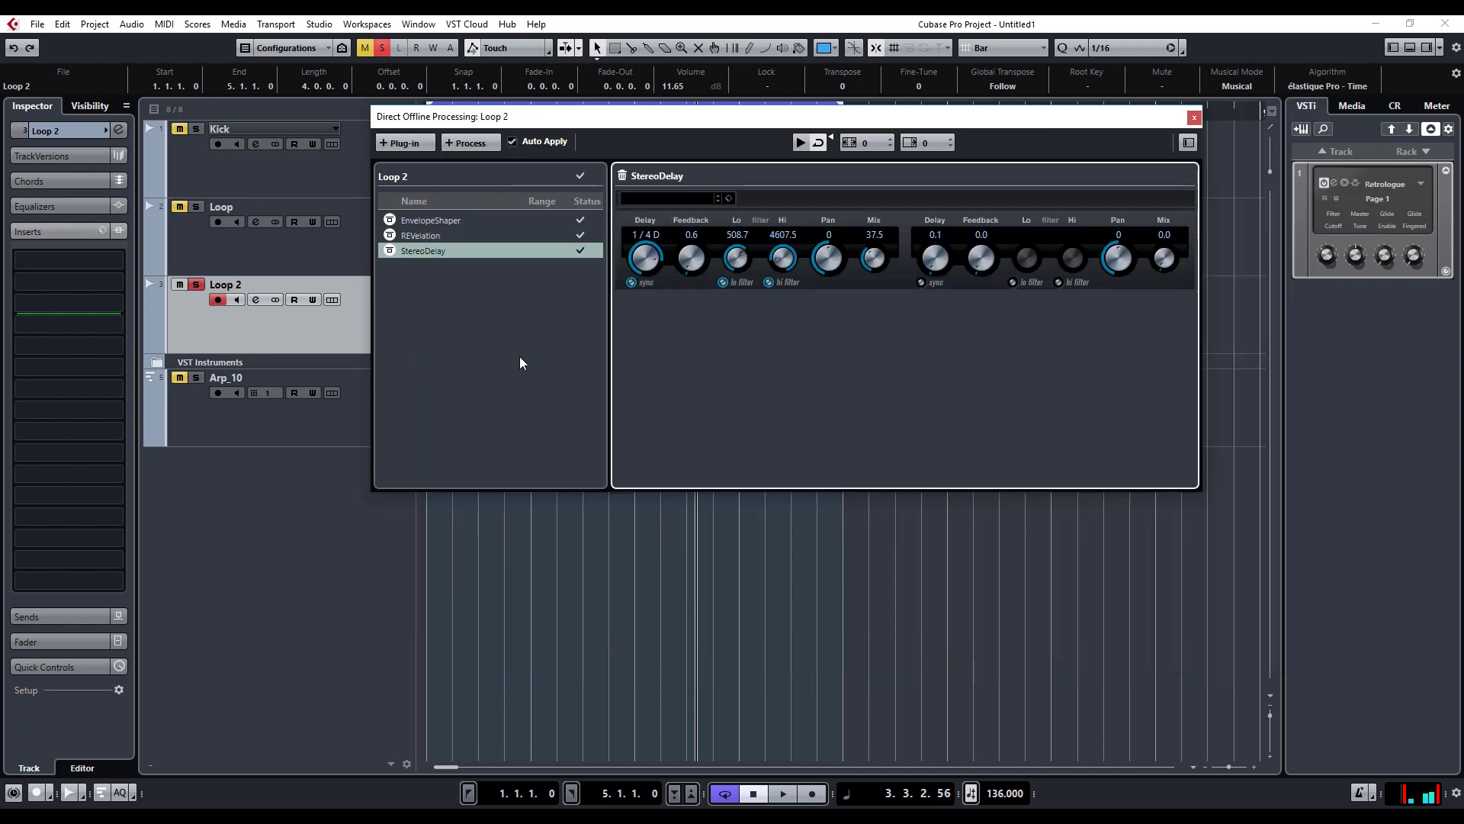
pyautogui.click(665, 202)
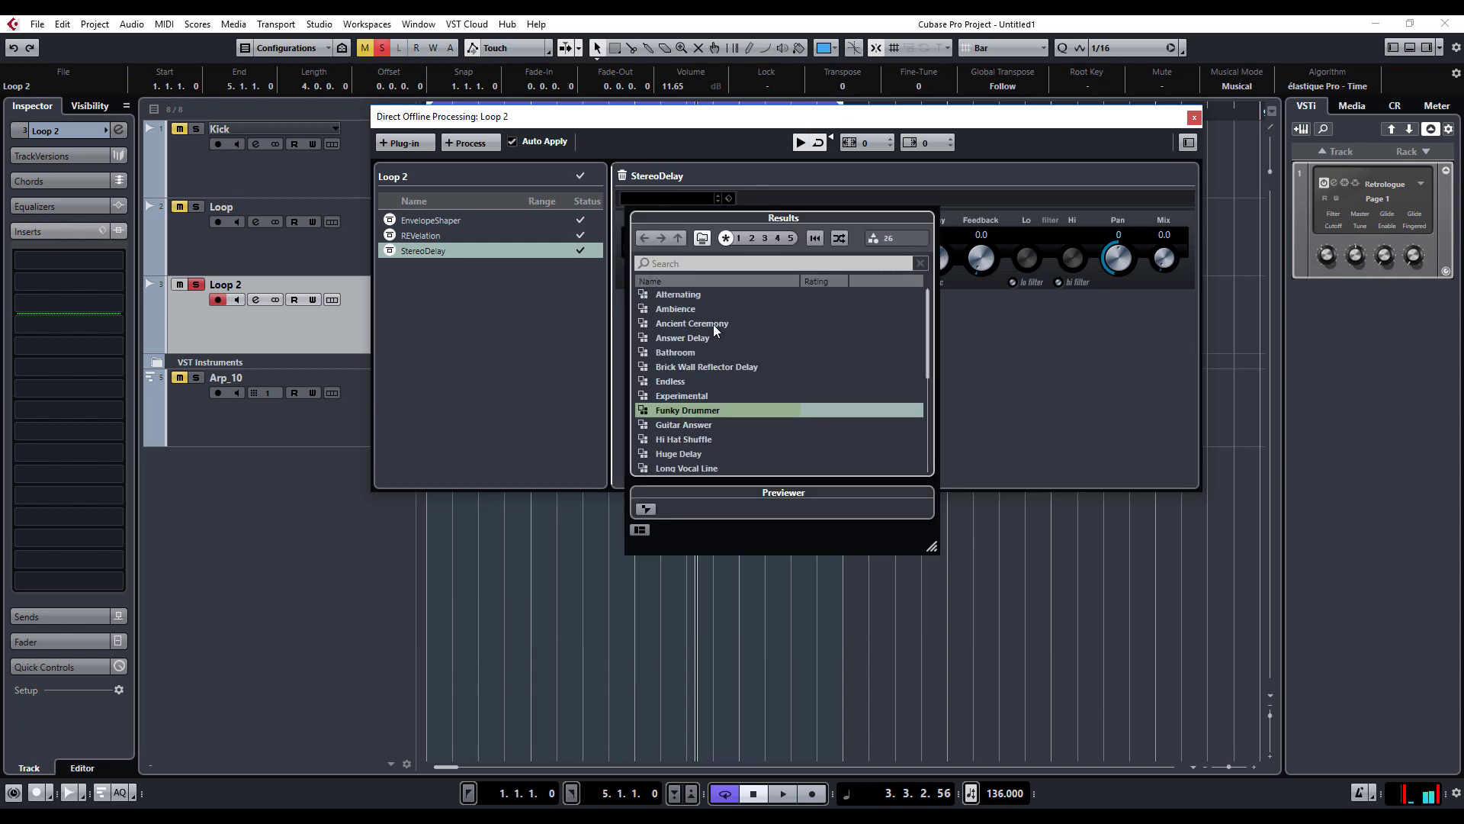
pyautogui.click(829, 181)
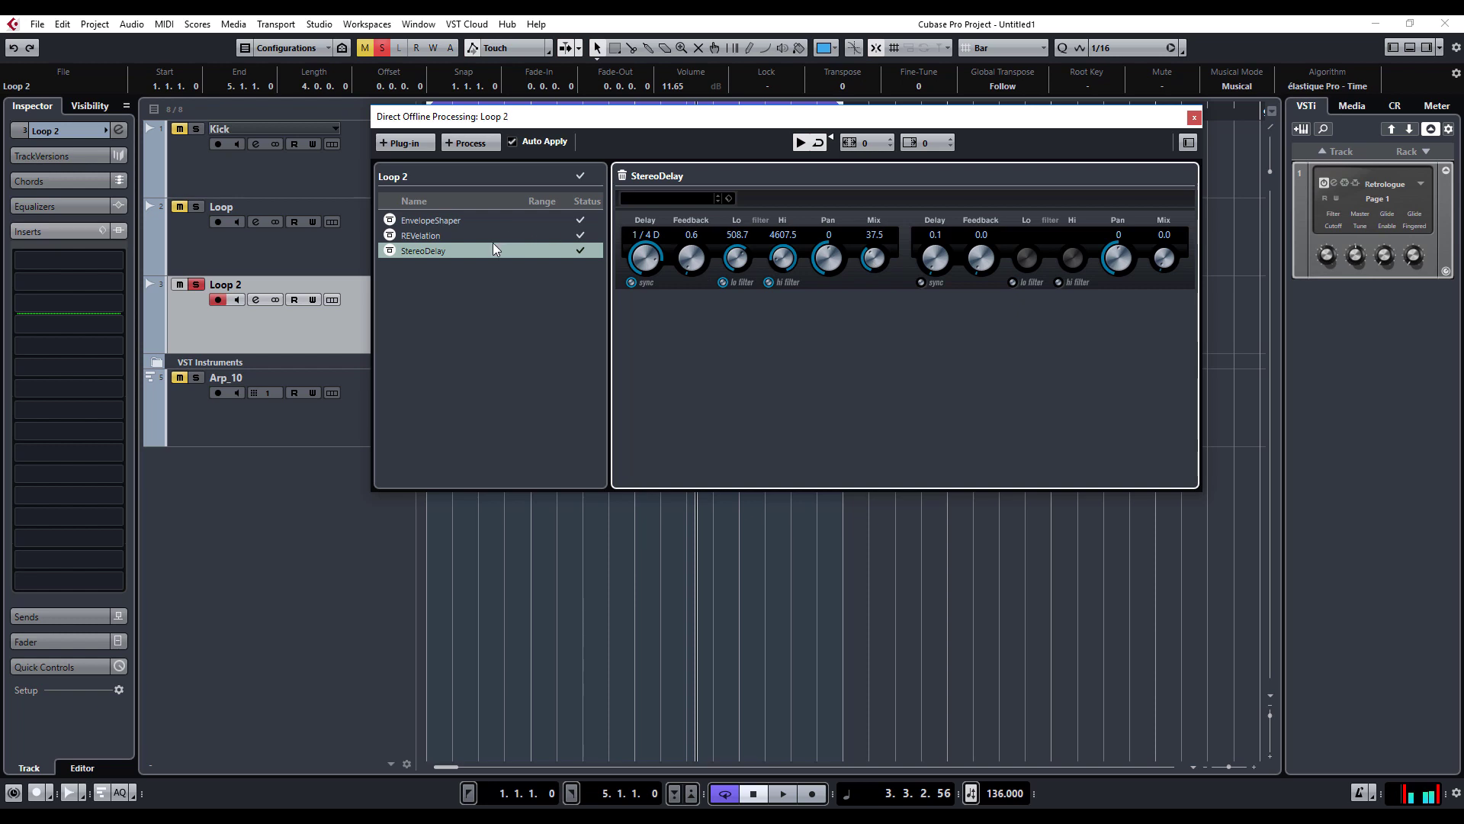
# Step: Place StereoDelay between EnvelopeShaper and REVelation, then raise REVelation's mix to 14%
pyautogui.moveTo(491, 249); pyautogui.dragTo(490, 241)
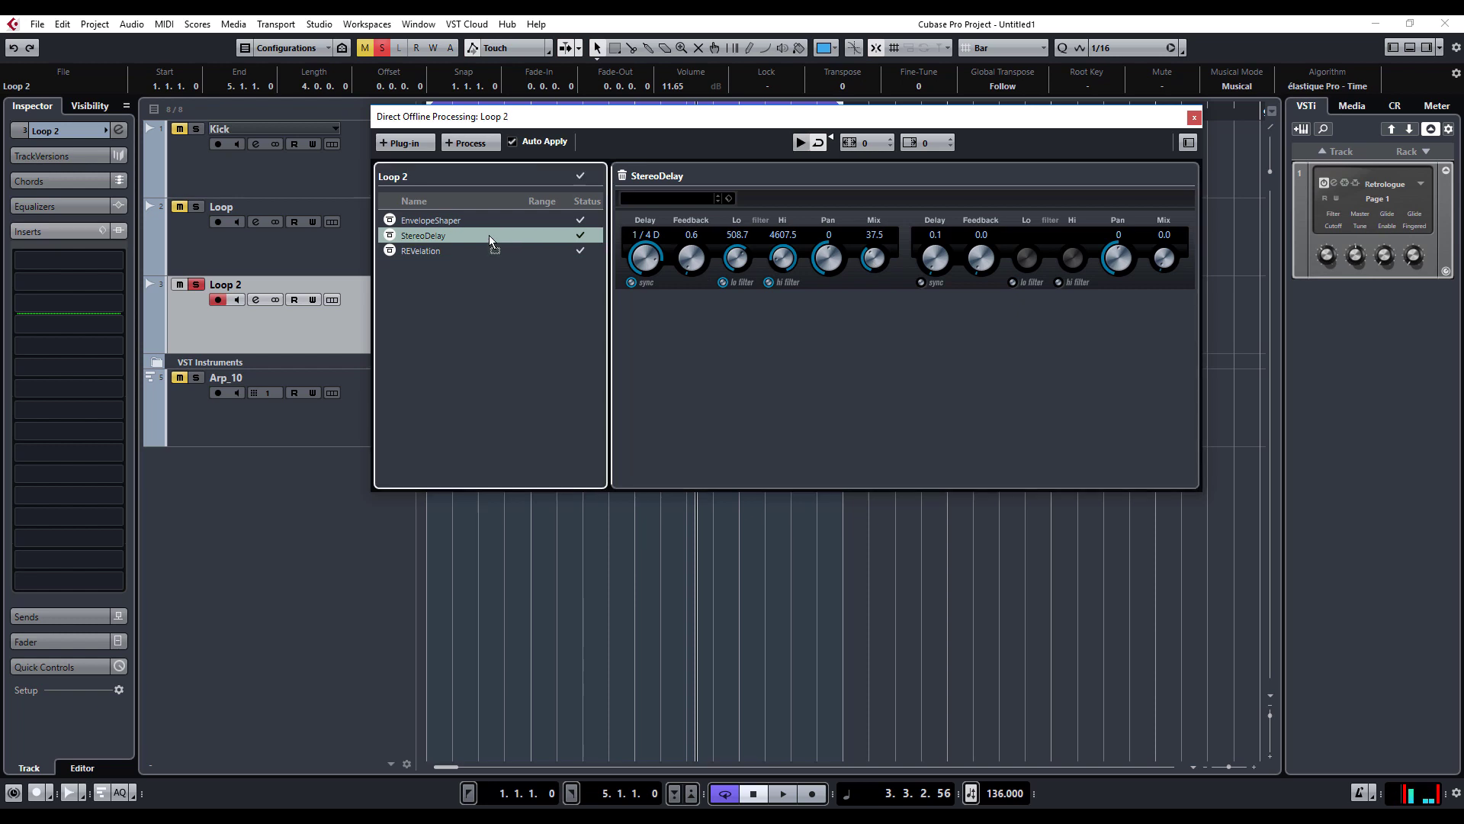
pyautogui.moveTo(488, 235)
pyautogui.mouseDown()
pyautogui.moveTo(488, 261)
pyautogui.moveTo(492, 216)
pyautogui.moveTo(486, 248)
pyautogui.mouseUp()
pyautogui.click(474, 252)
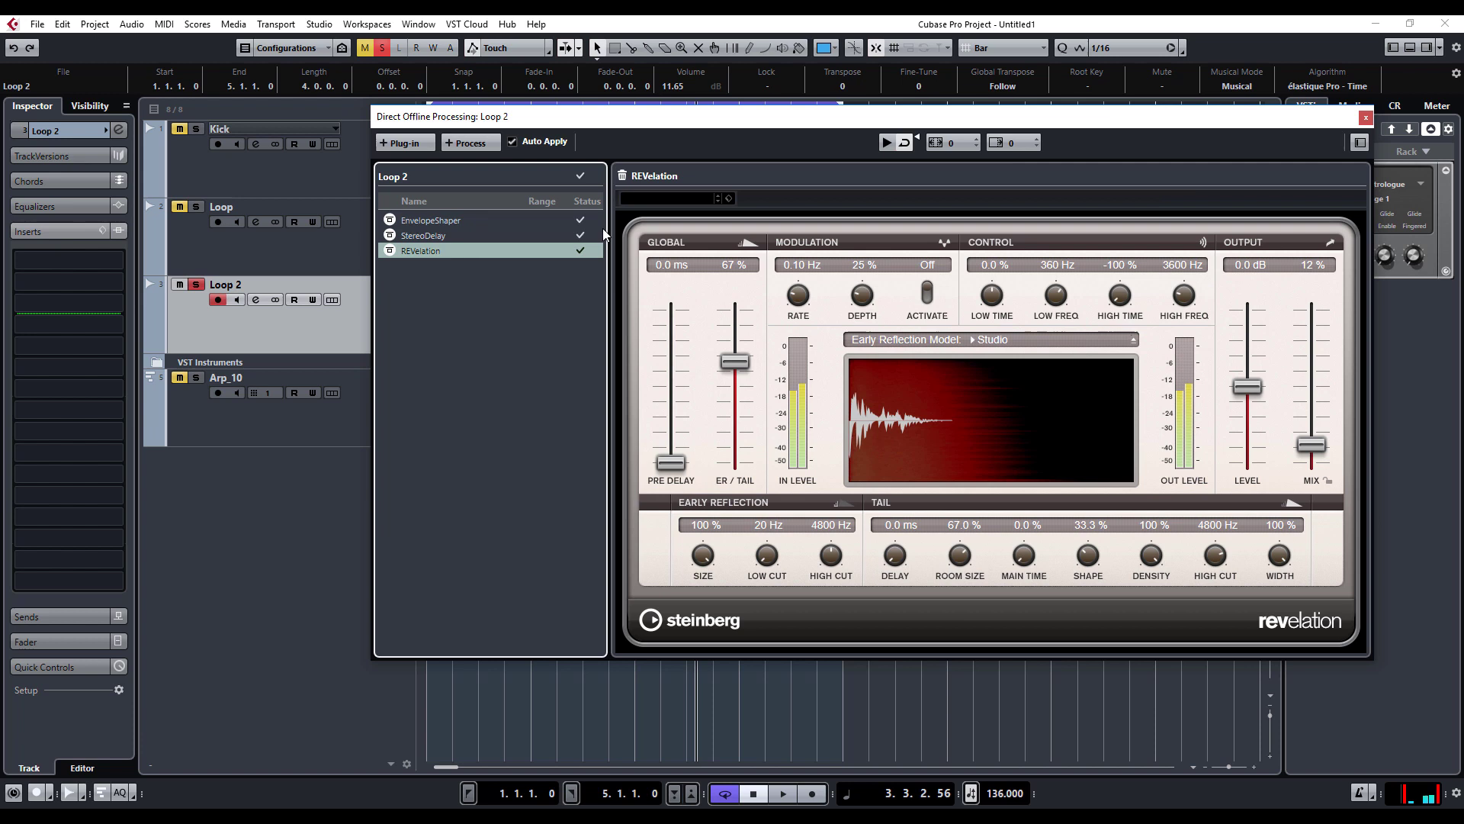
pyautogui.click(1312, 447)
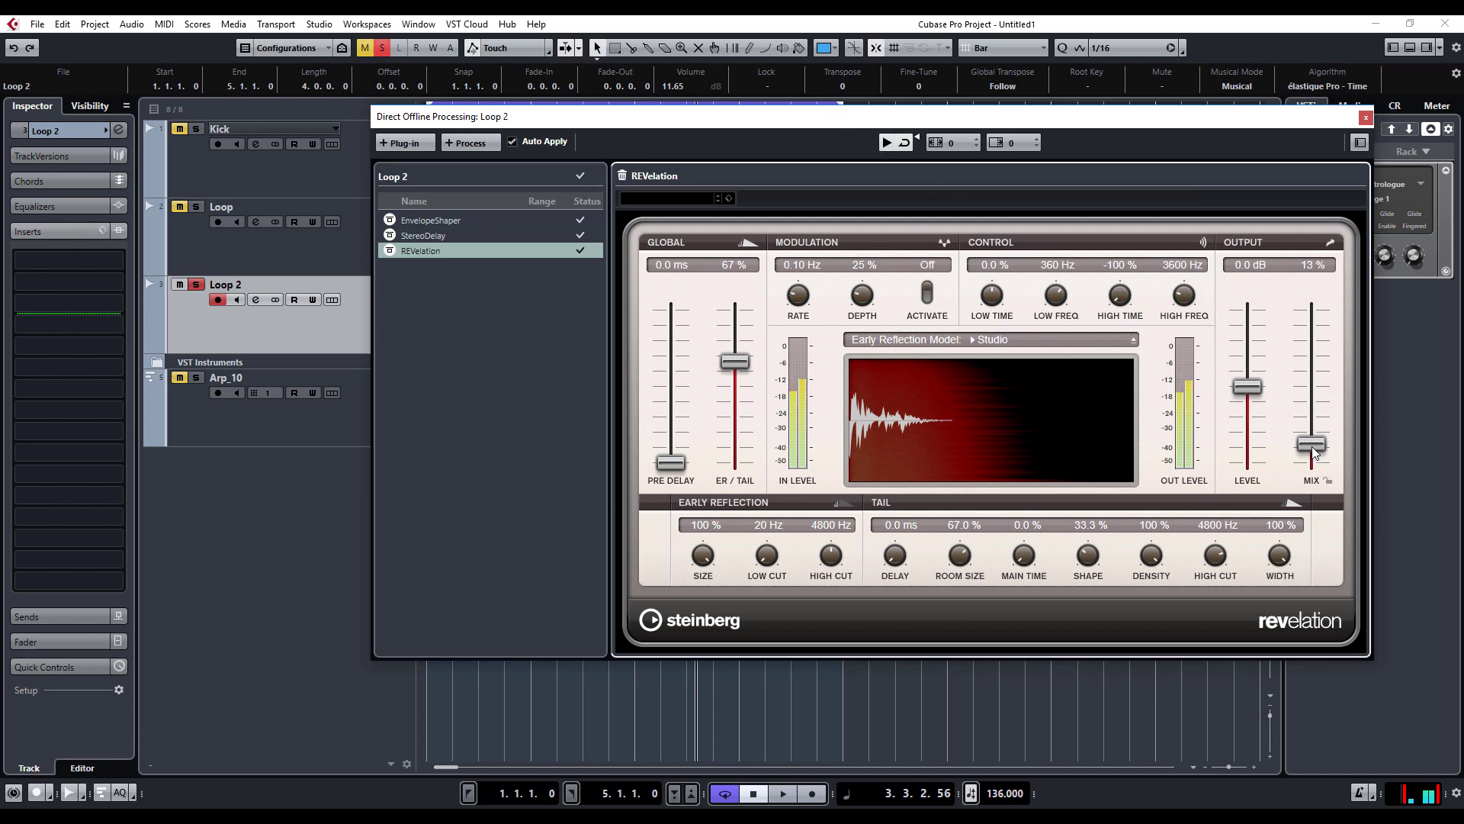
pyautogui.moveTo(1312, 446); pyautogui.dragTo(1312, 443)
# Step: Dismiss the process list and close the Direct Offline Processing window with F7
pyautogui.click(473, 144)
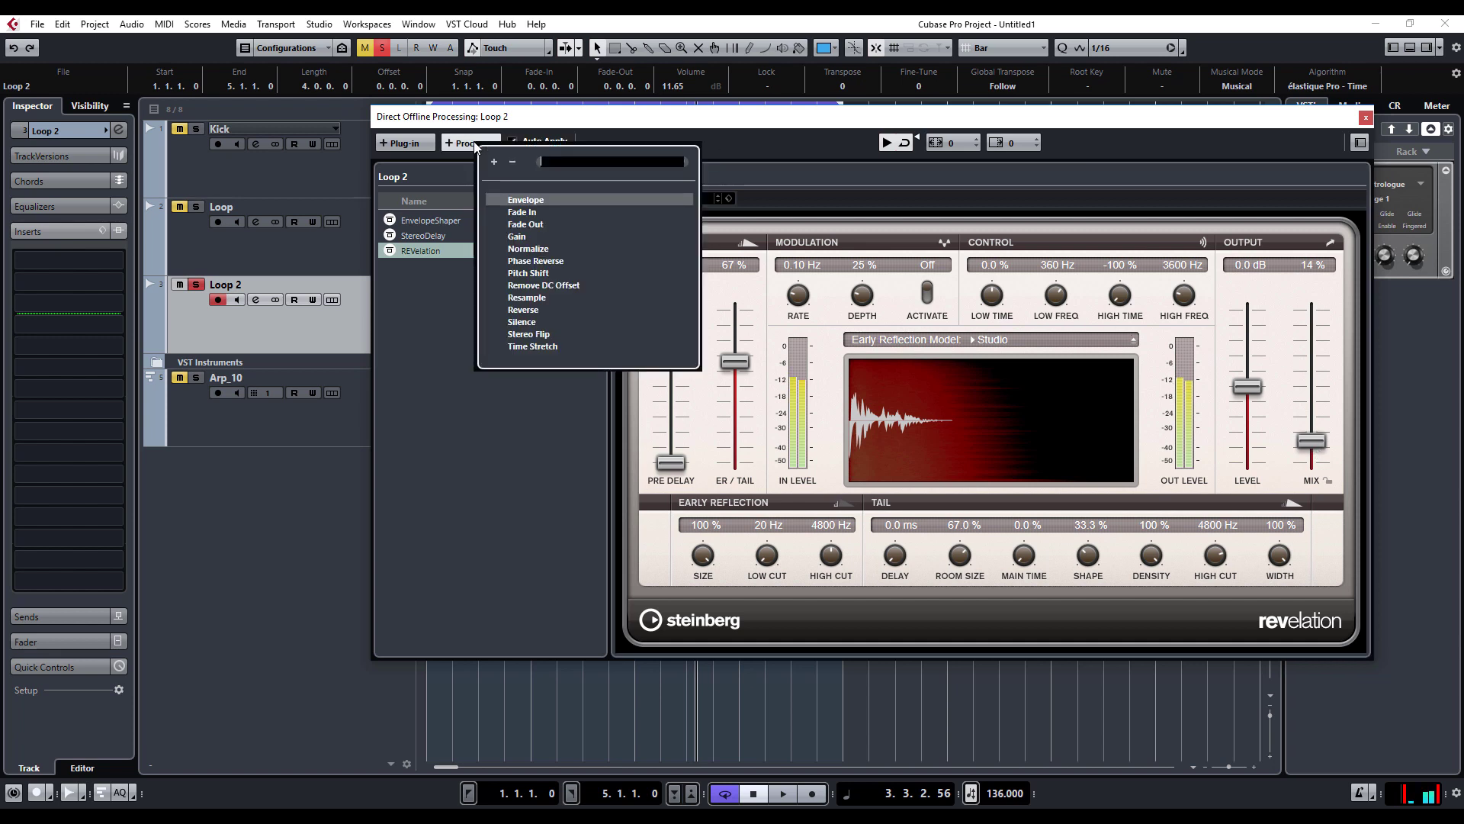
pyautogui.click(835, 145)
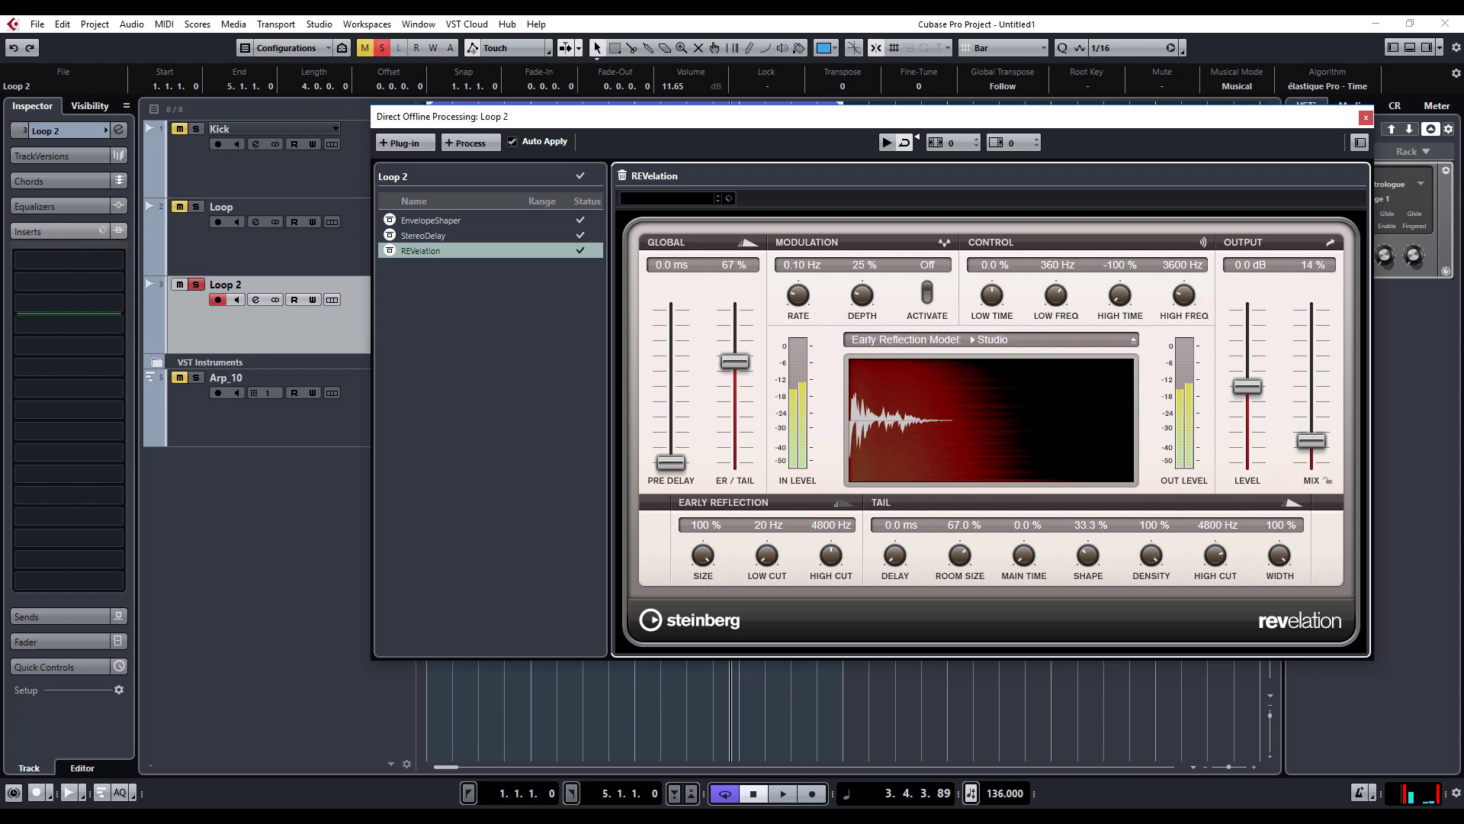
pyautogui.press('F7')
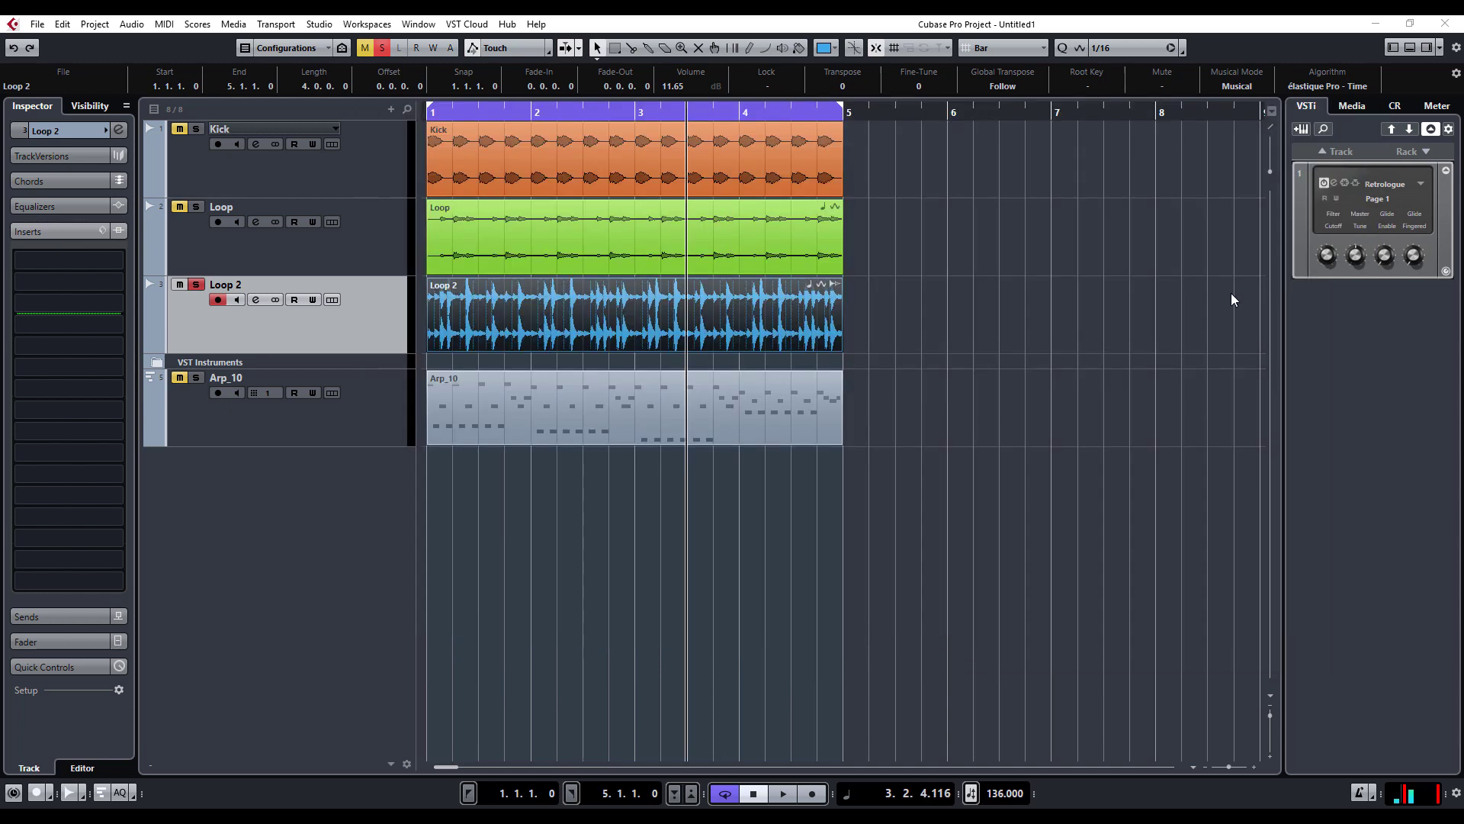
# Step: Select the Loop 2 event again and reopen its offline chain with F7
pyautogui.click(932, 328)
pyautogui.press('F7')
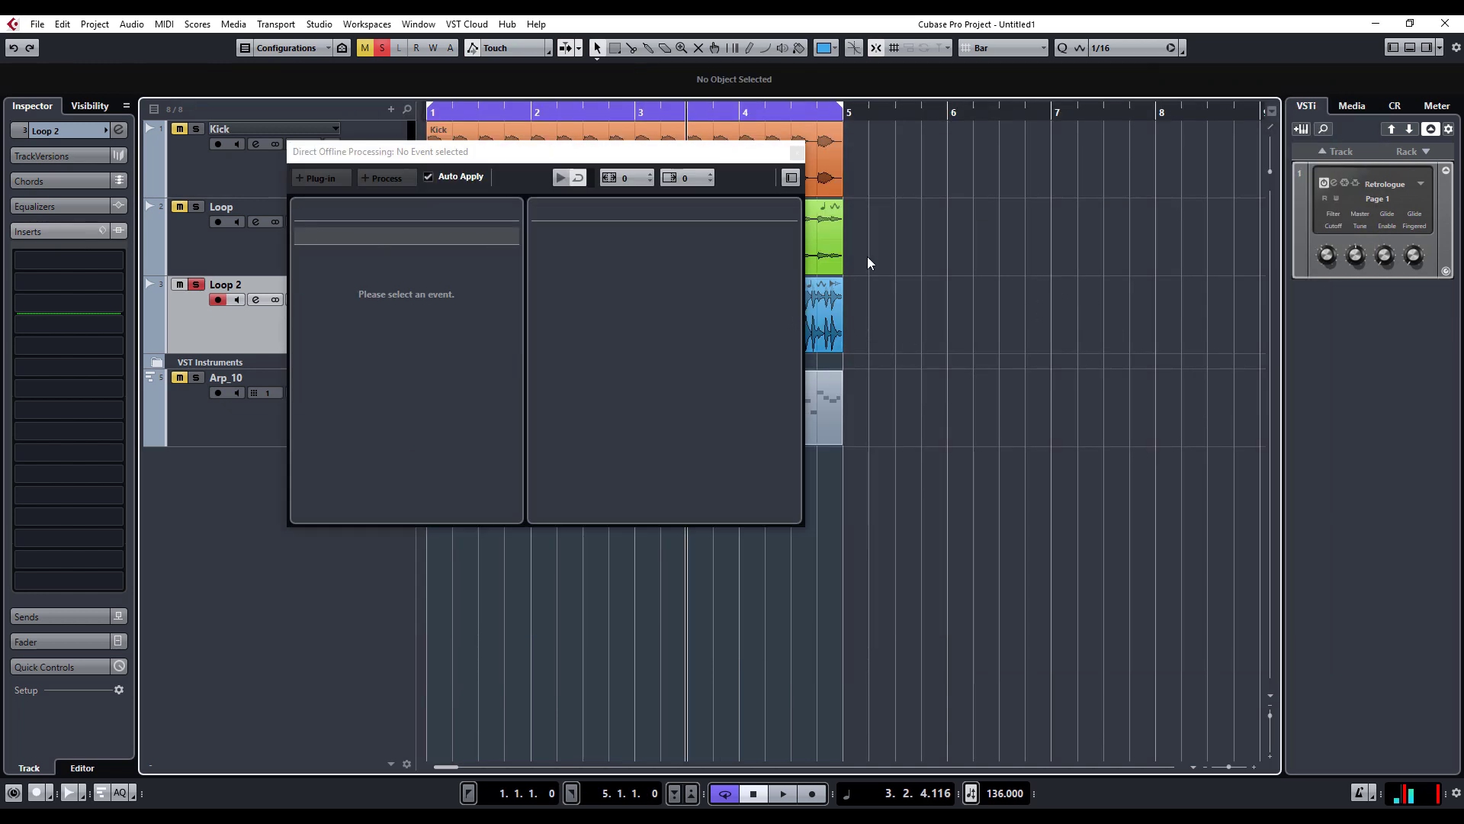
pyautogui.click(793, 159)
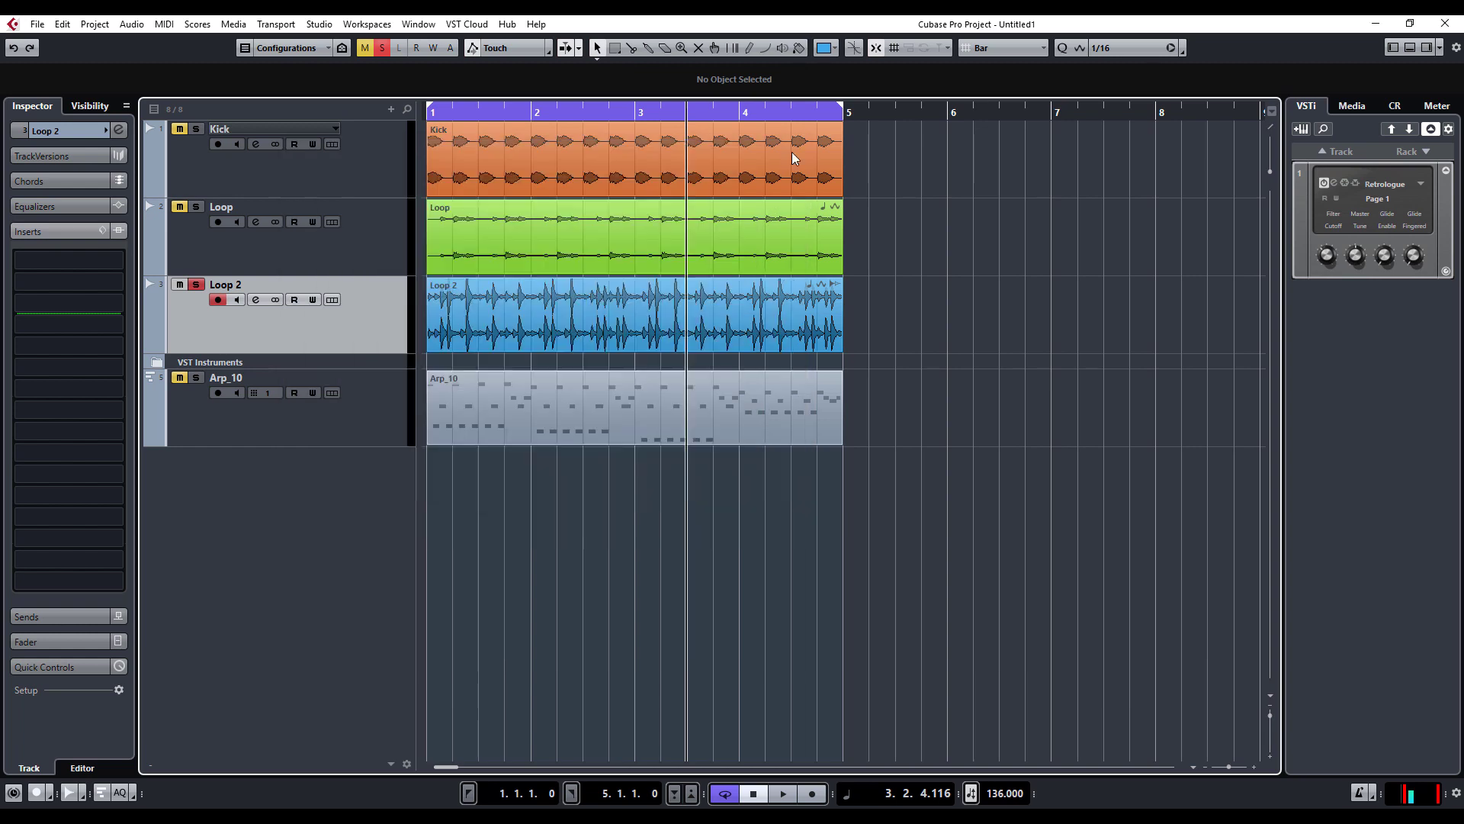
pyautogui.click(765, 327)
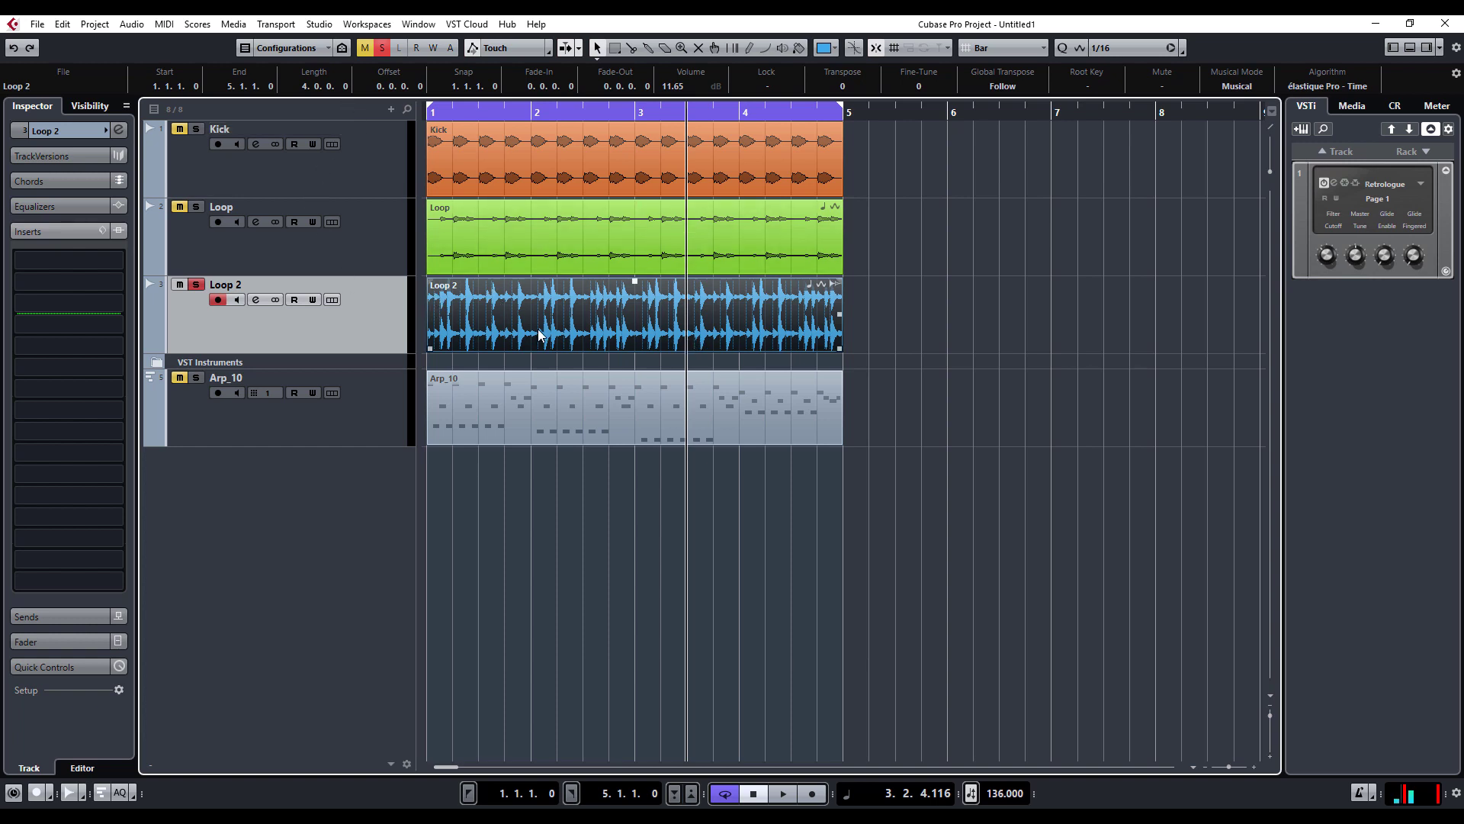
pyautogui.press('F7')
# Step: Display EnvelopeShaper's settings and move the processing window off the Loop 2 waveform
pyautogui.click(365, 271)
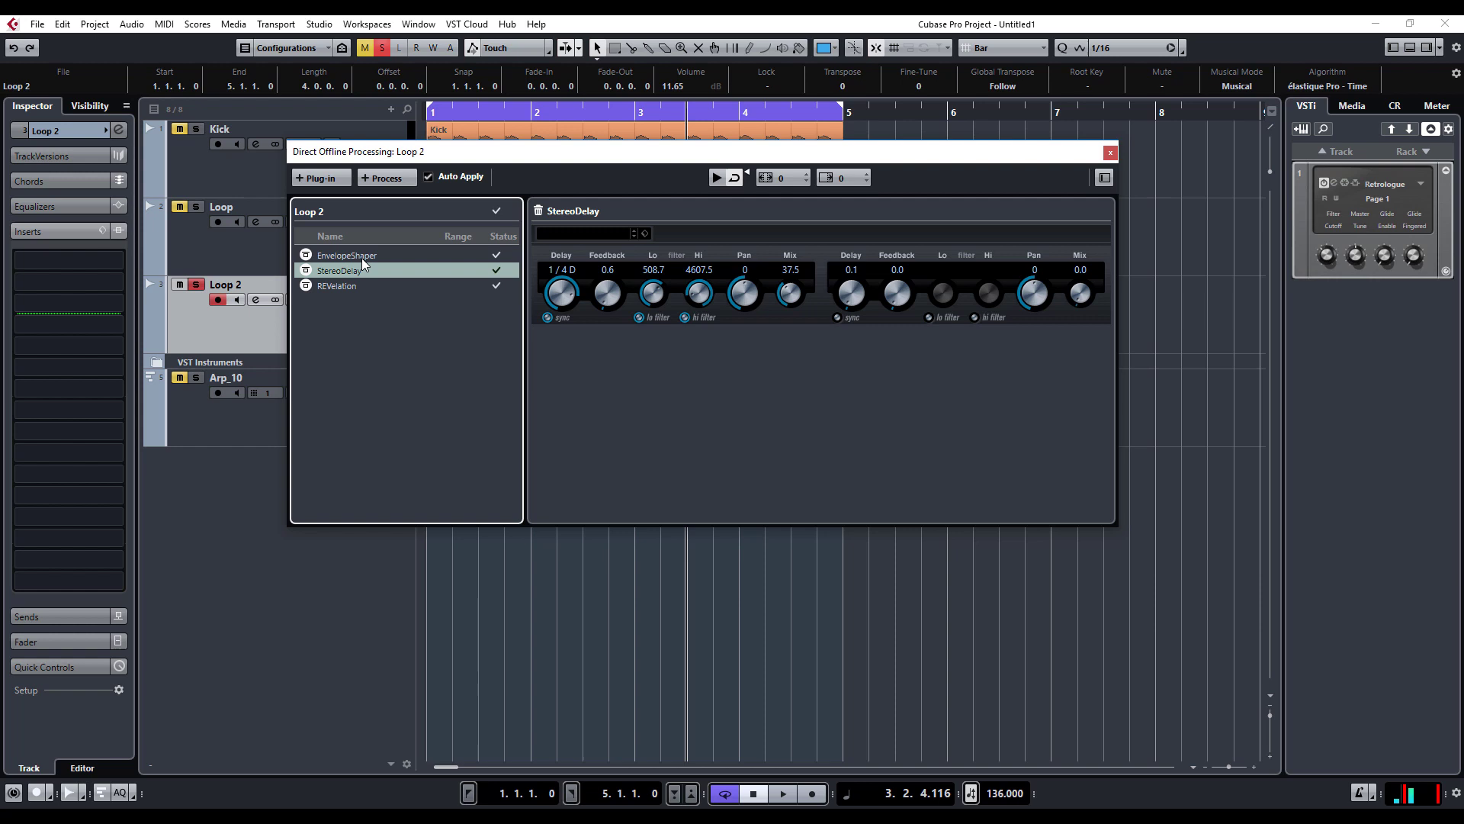
pyautogui.click(360, 254)
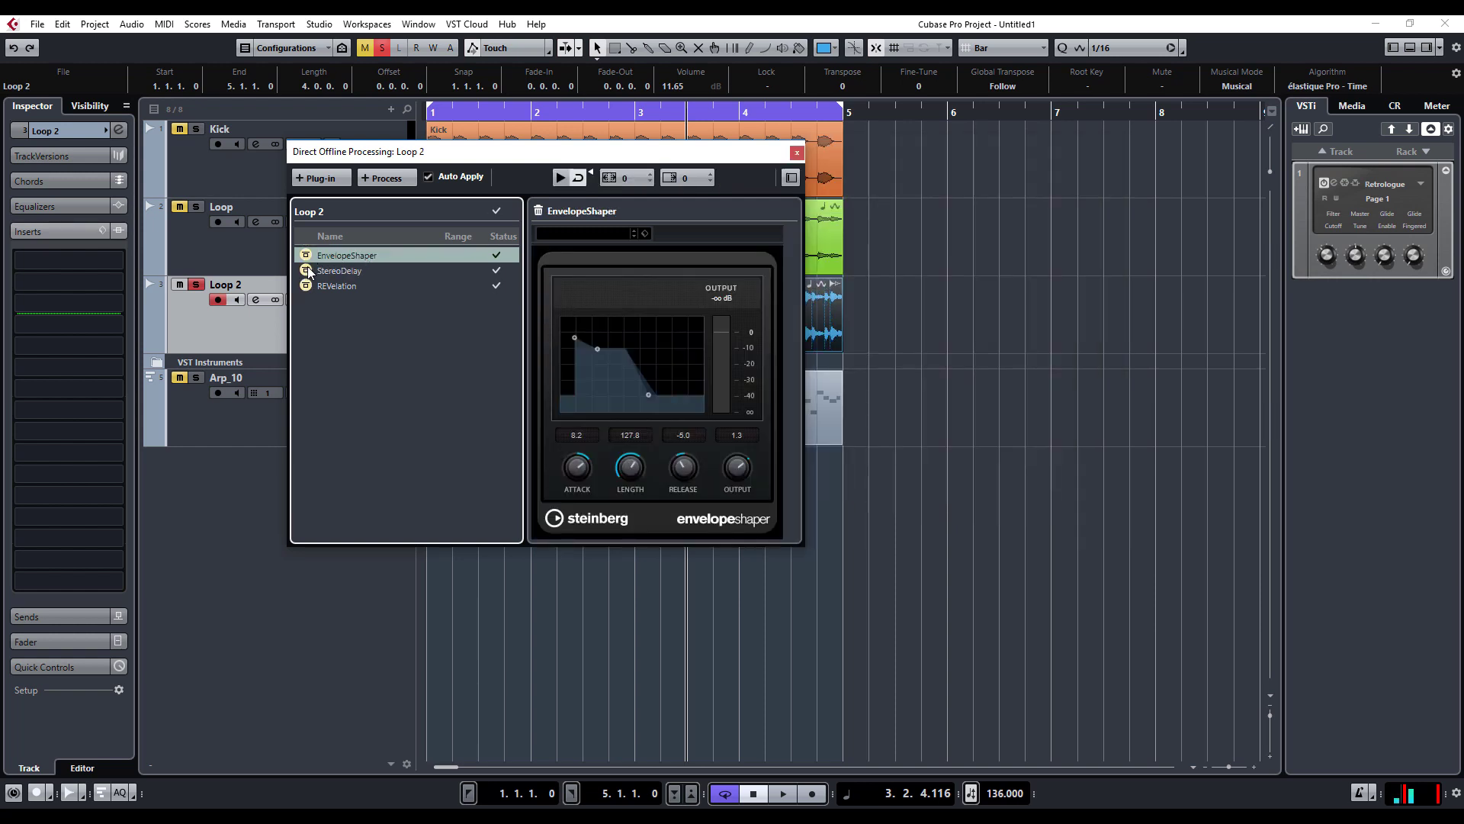
pyautogui.moveTo(526, 158); pyautogui.dragTo(1199, 184)
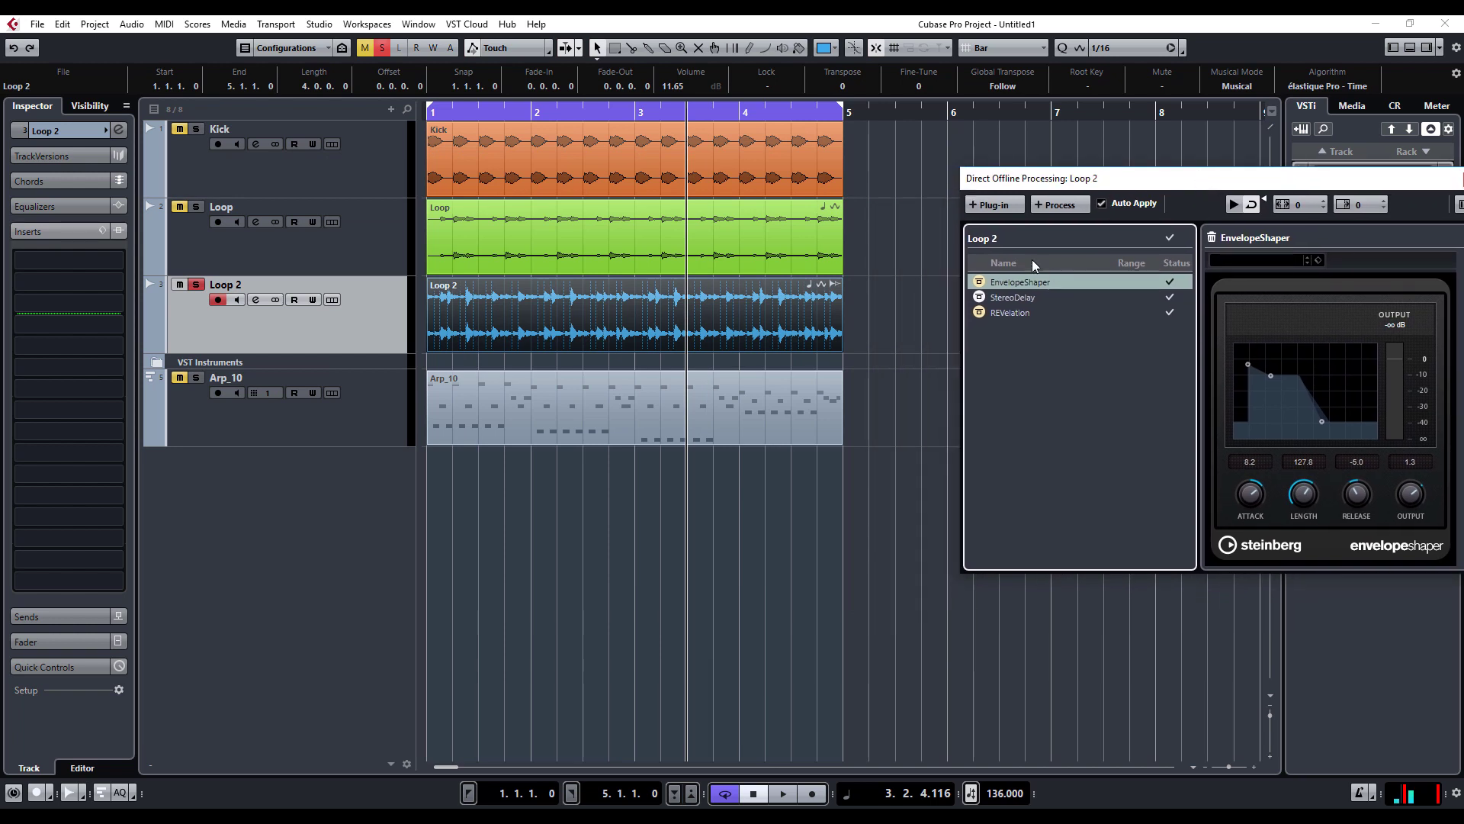
# Step: Bypass REVelation and StereoDelay to compare Loop 2, then re-enable both
pyautogui.click(977, 313)
pyautogui.click(980, 298)
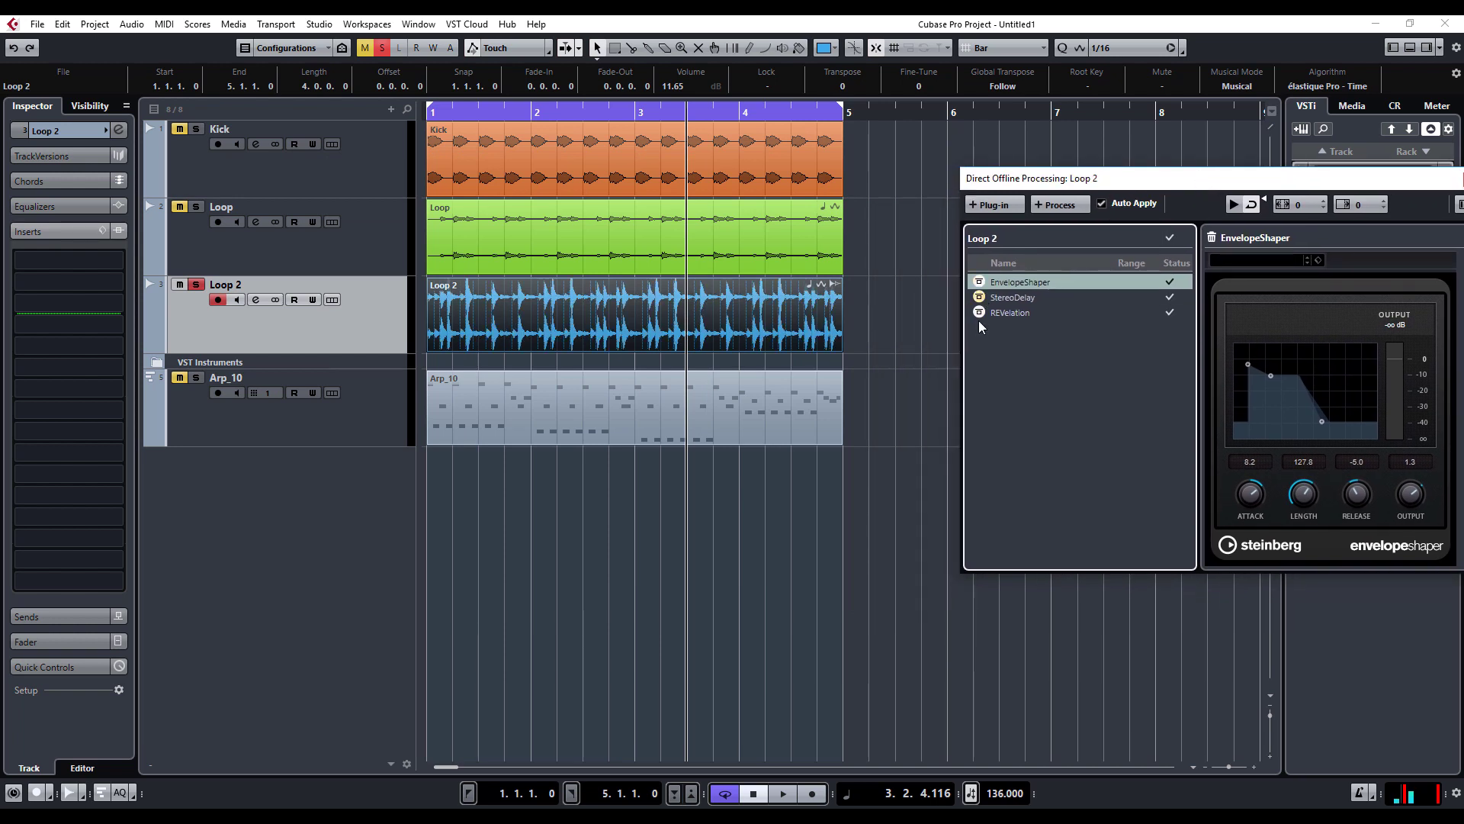
pyautogui.click(979, 313)
pyautogui.click(979, 298)
pyautogui.moveTo(1084, 185); pyautogui.dragTo(846, 157)
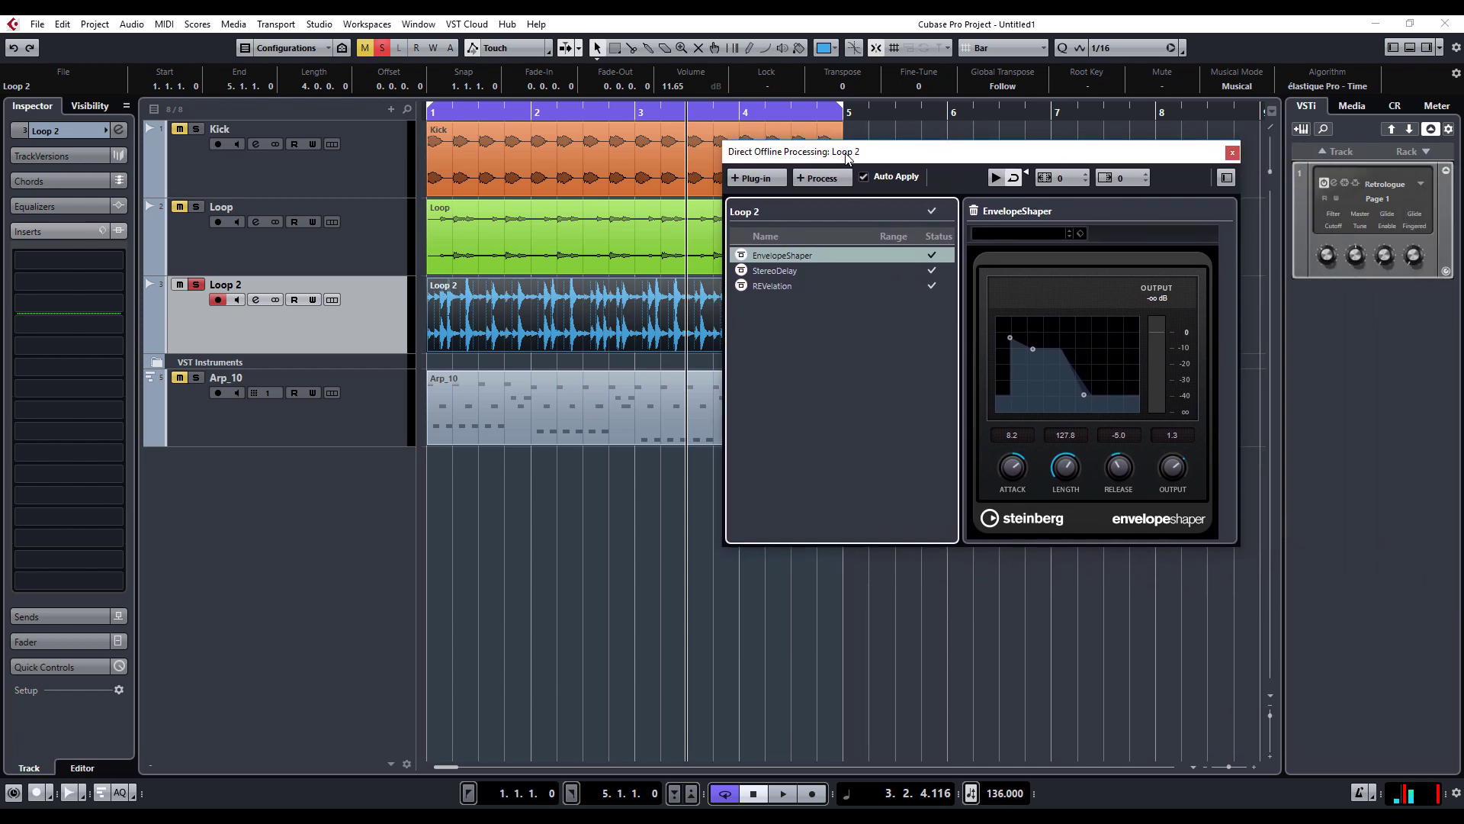